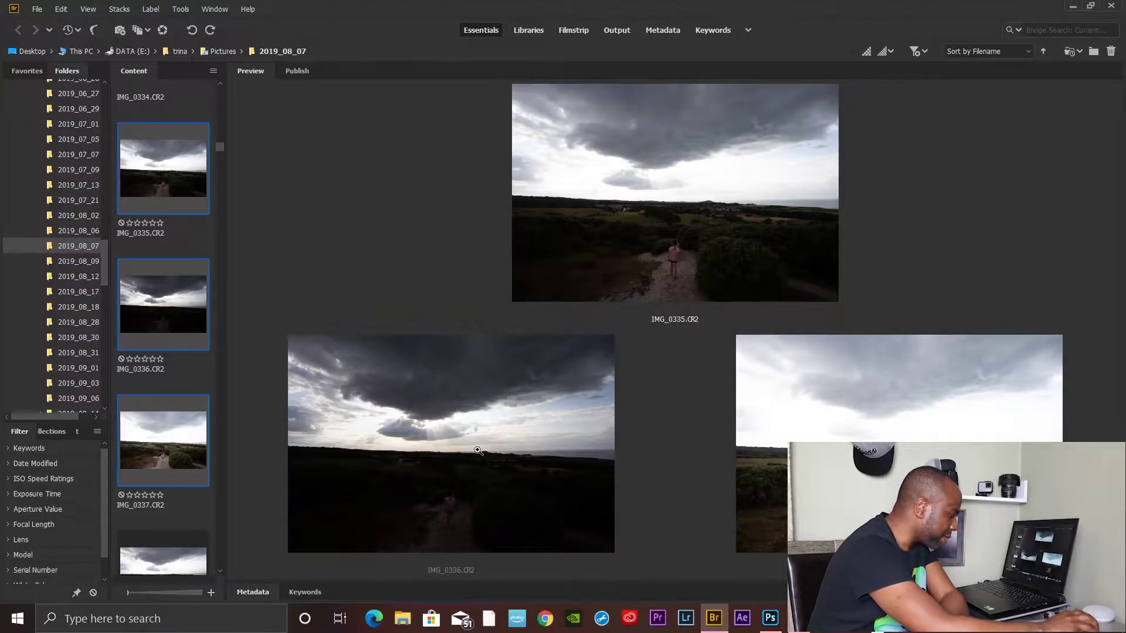
# Inspect the exposures at 100% zoom, ending with IMG_0337 previewed alone at large size
pyautogui.click(925, 436)
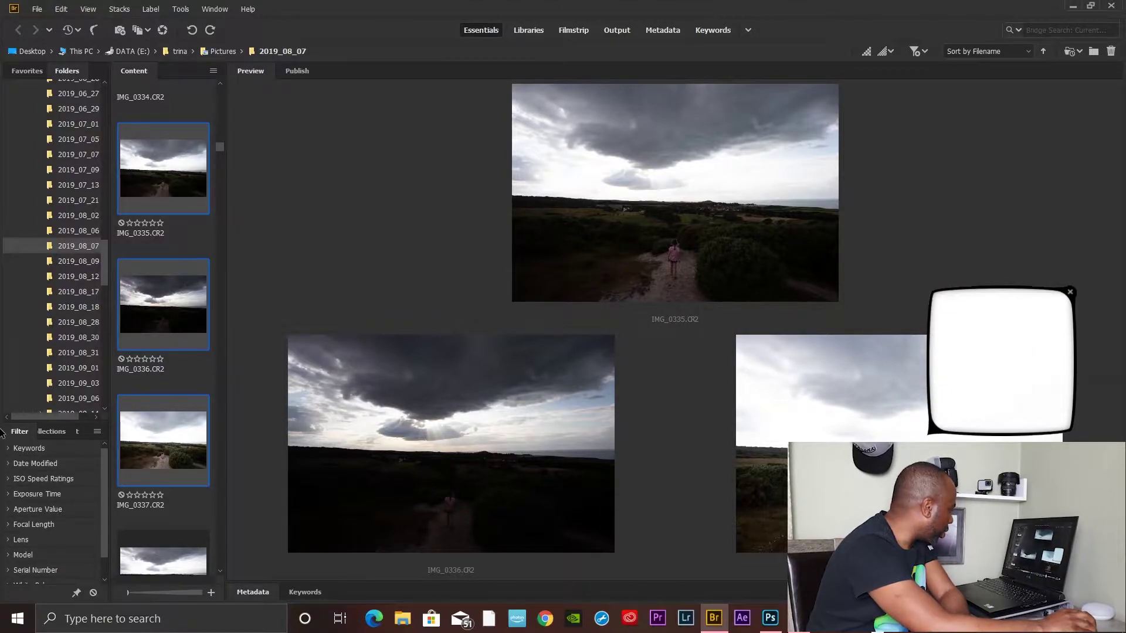
pyautogui.click(166, 440)
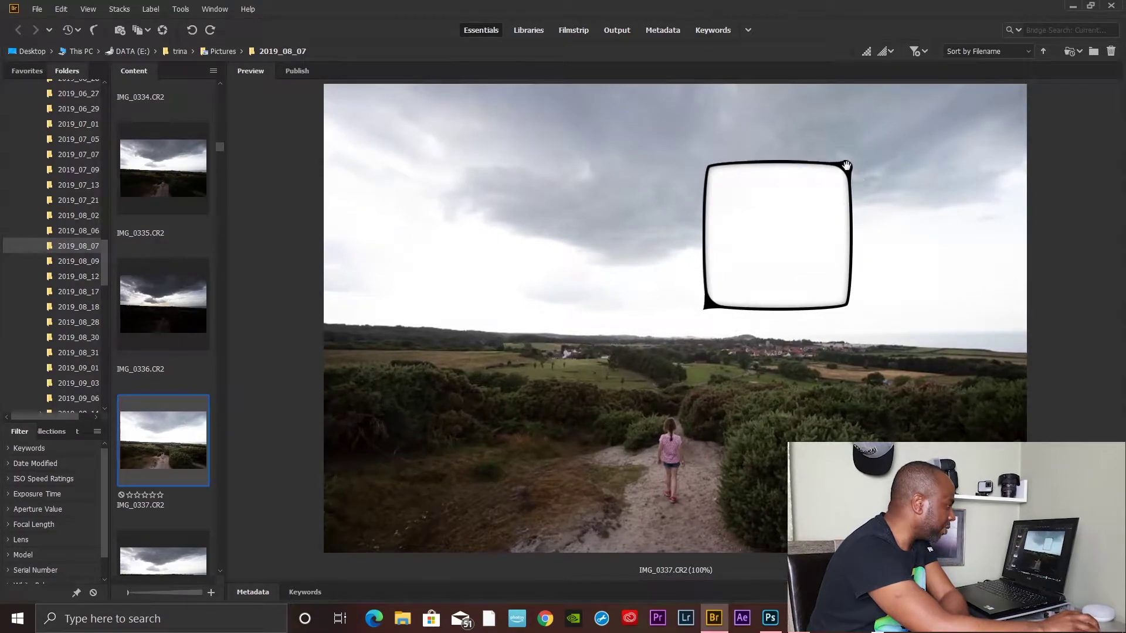
pyautogui.click(846, 166)
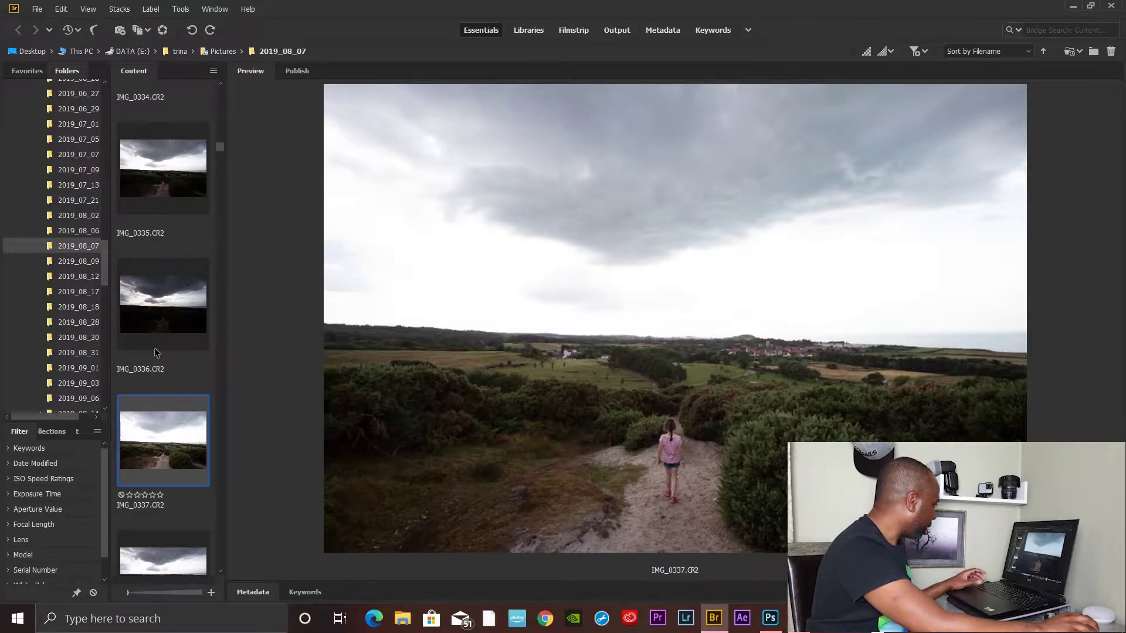
# Open IMG_0335 in Camera Raw and enable chromatic aberration removal and lens profile correction
pyautogui.click(160, 181)
pyautogui.doubleClick(159, 180)
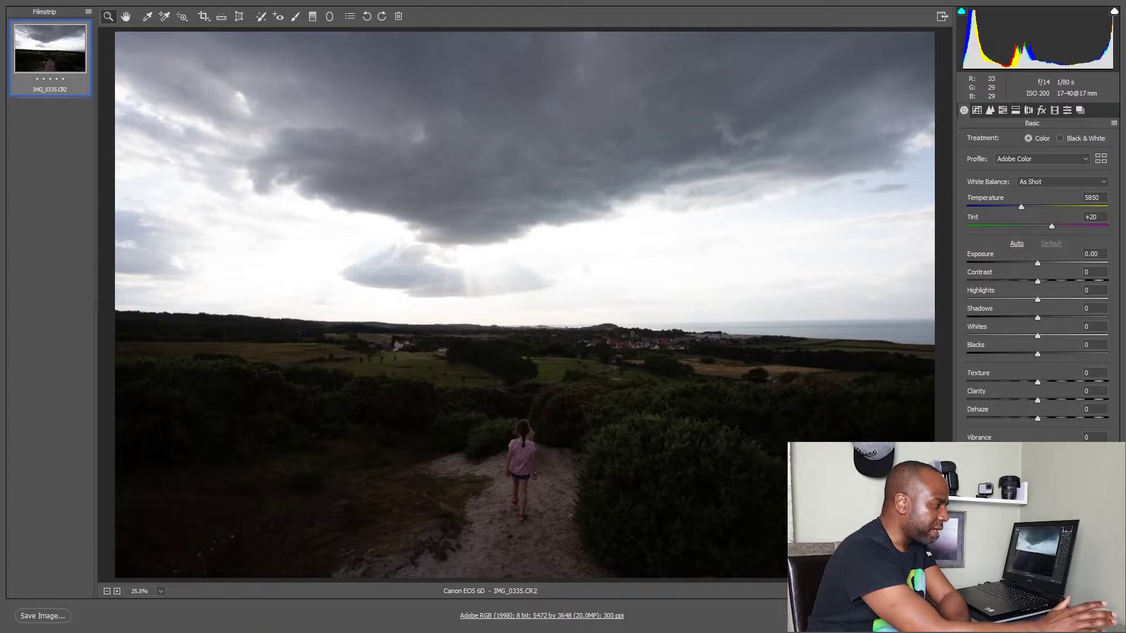
pyautogui.click(1029, 113)
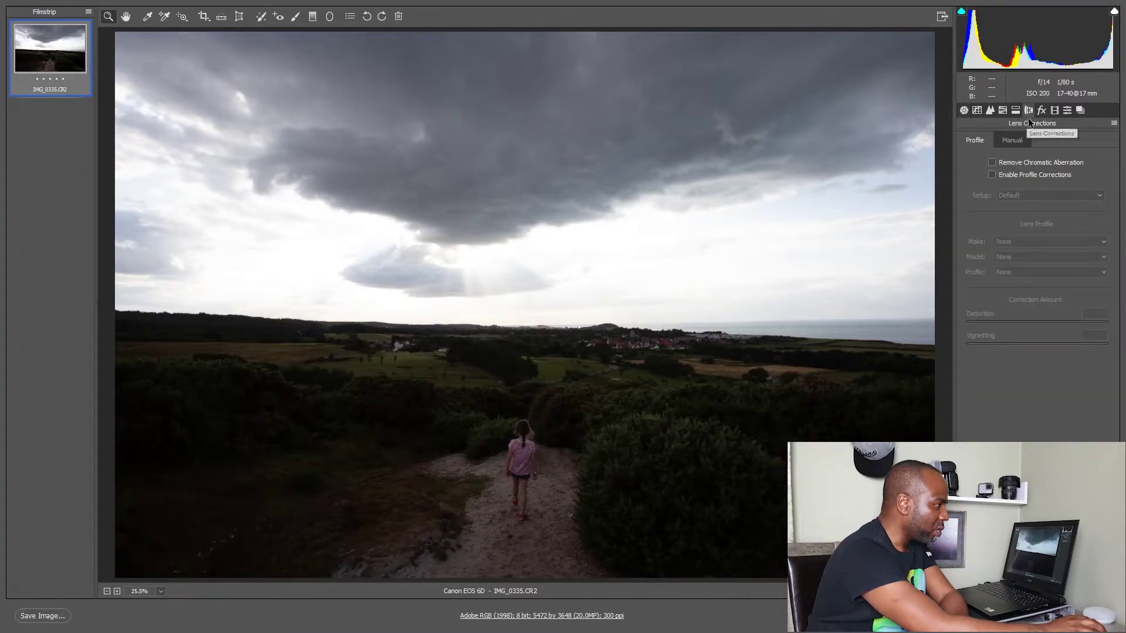
pyautogui.click(992, 163)
pyautogui.click(992, 173)
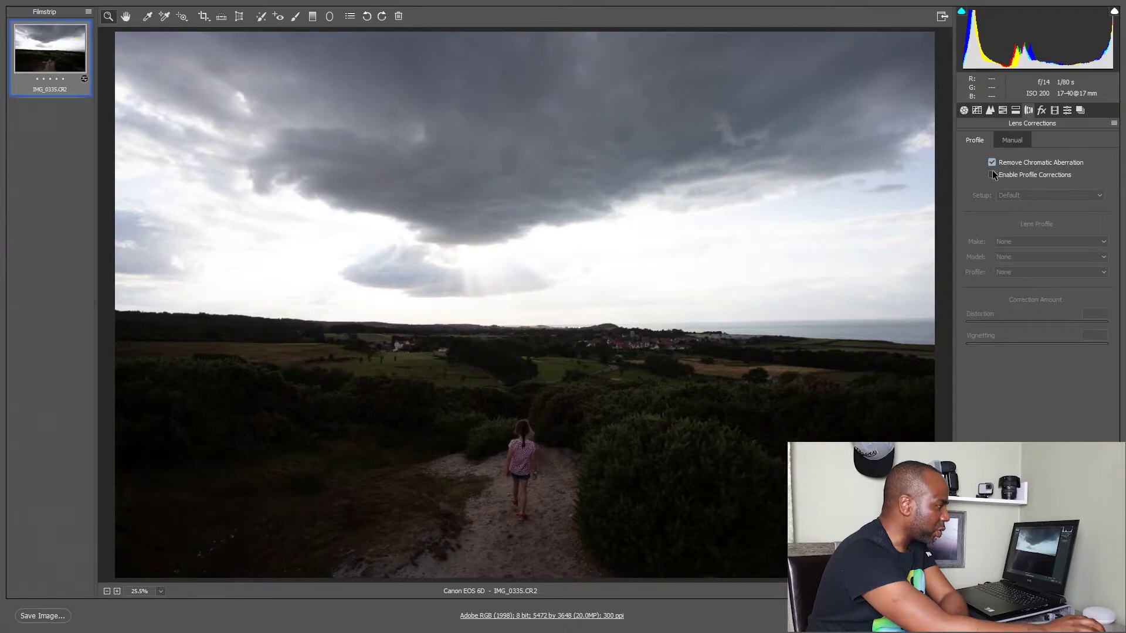
# Set White Balance to Auto, apply Auto tone, and pull Highlights down to -100
pyautogui.click(963, 111)
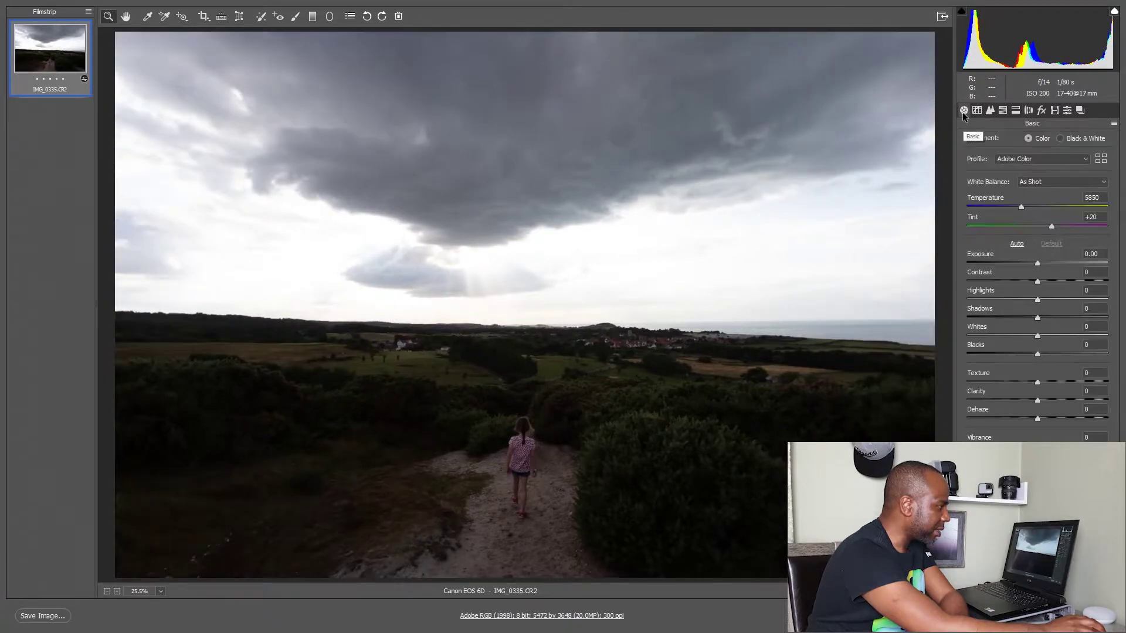
pyautogui.click(1062, 183)
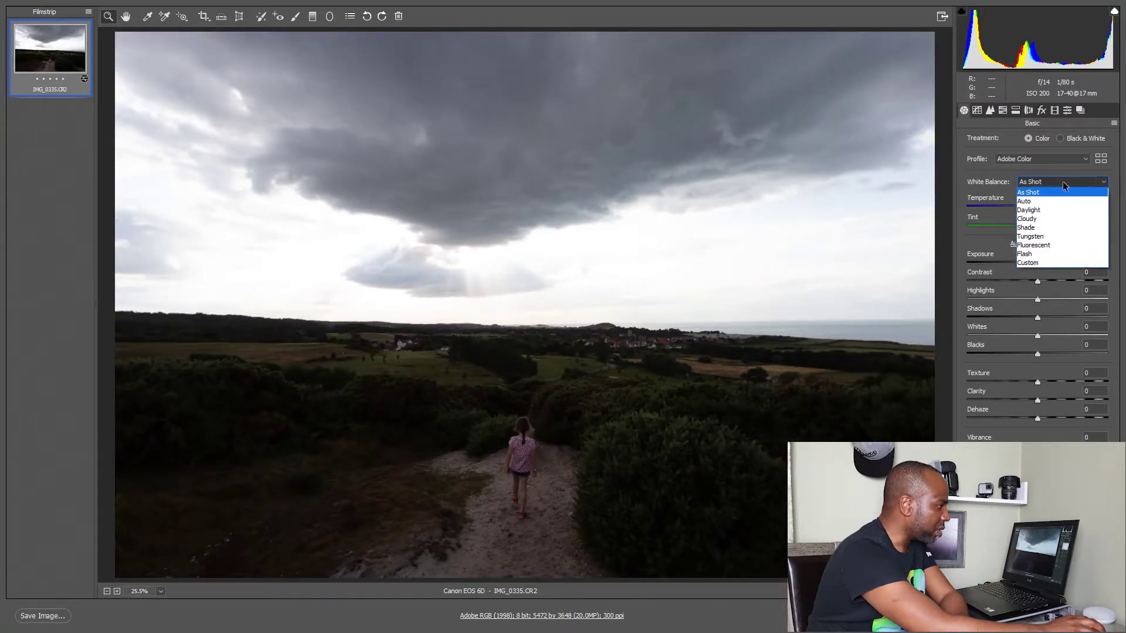
pyautogui.click(1038, 202)
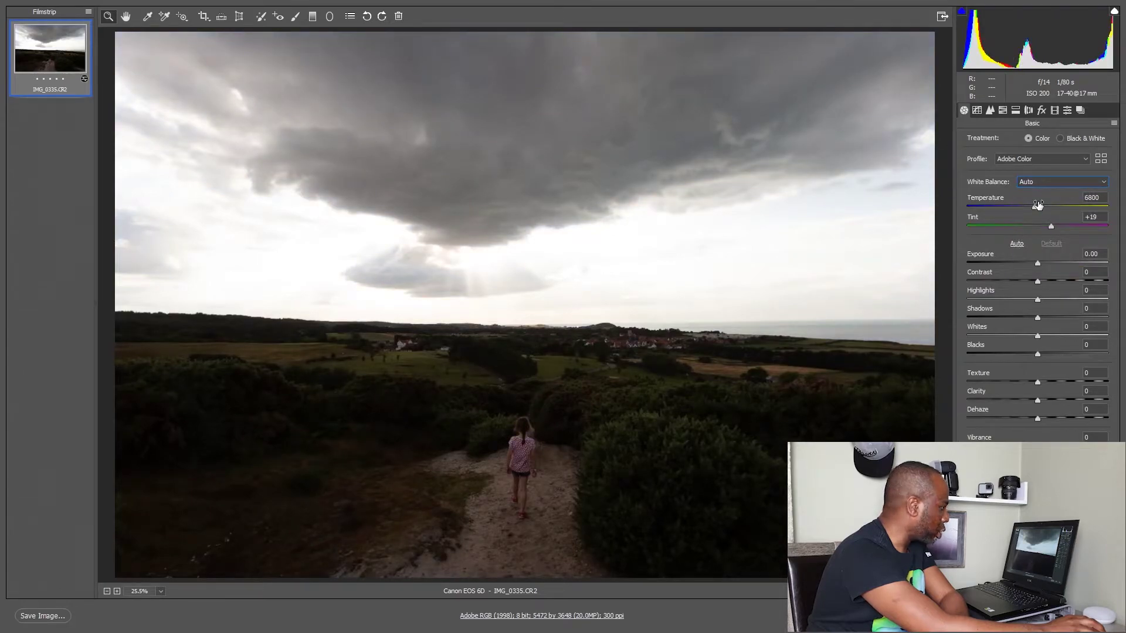
pyautogui.click(1017, 244)
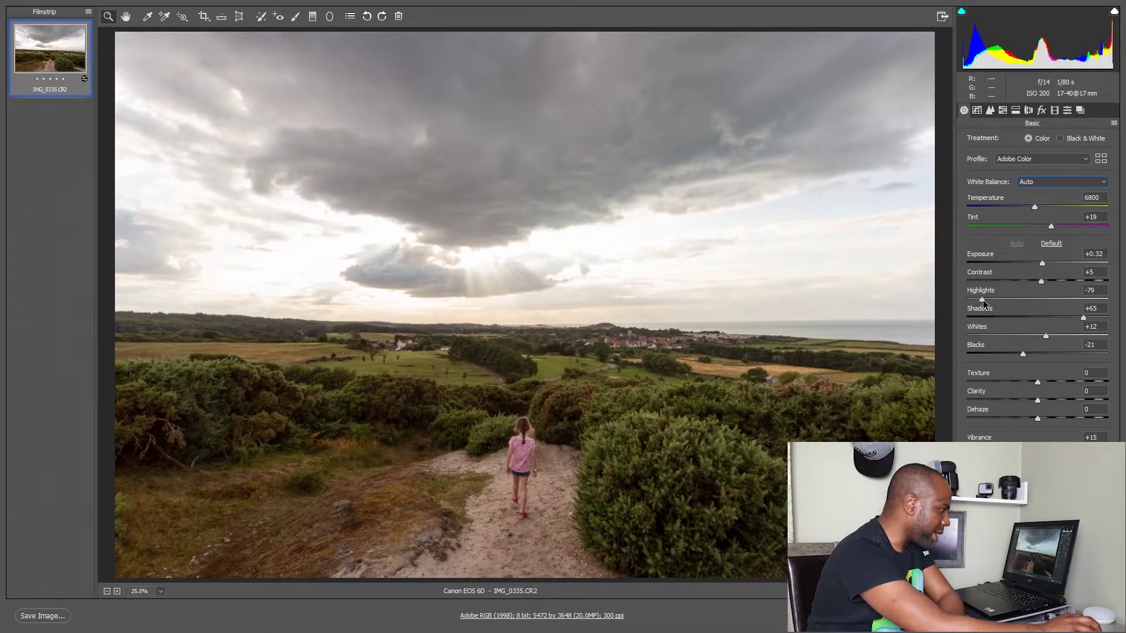
pyautogui.moveTo(982, 300); pyautogui.dragTo(964, 297)
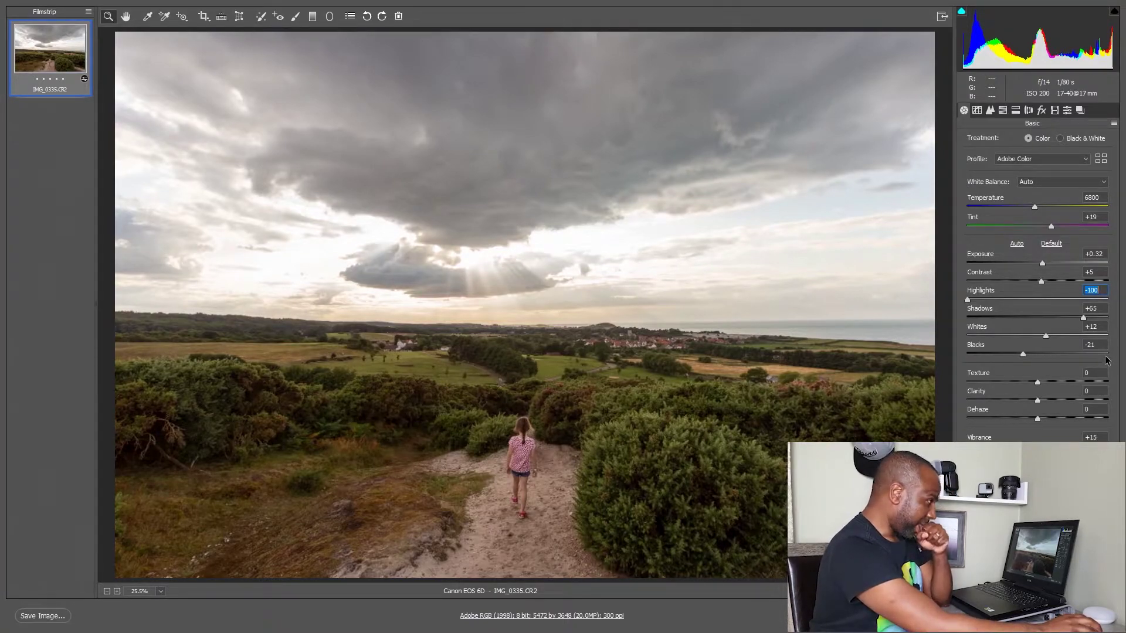
# Add a graduated filter from the top to the horizon with Exposure -0.70, Shadows -27, Dehaze +25
pyautogui.click(314, 21)
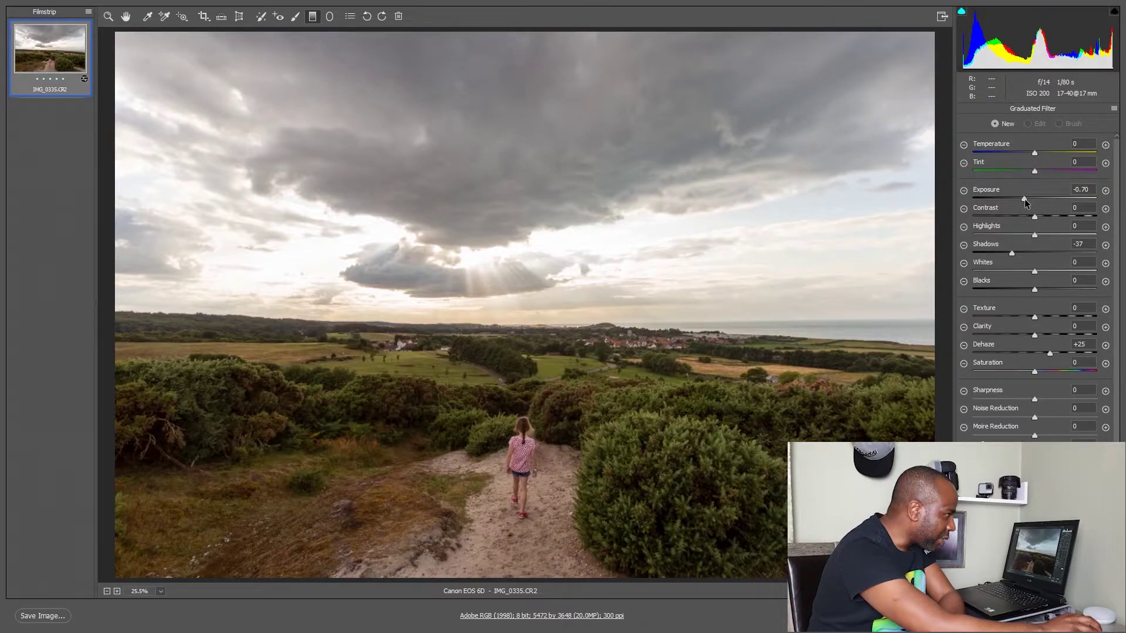
pyautogui.moveTo(1011, 253); pyautogui.dragTo(1017, 254)
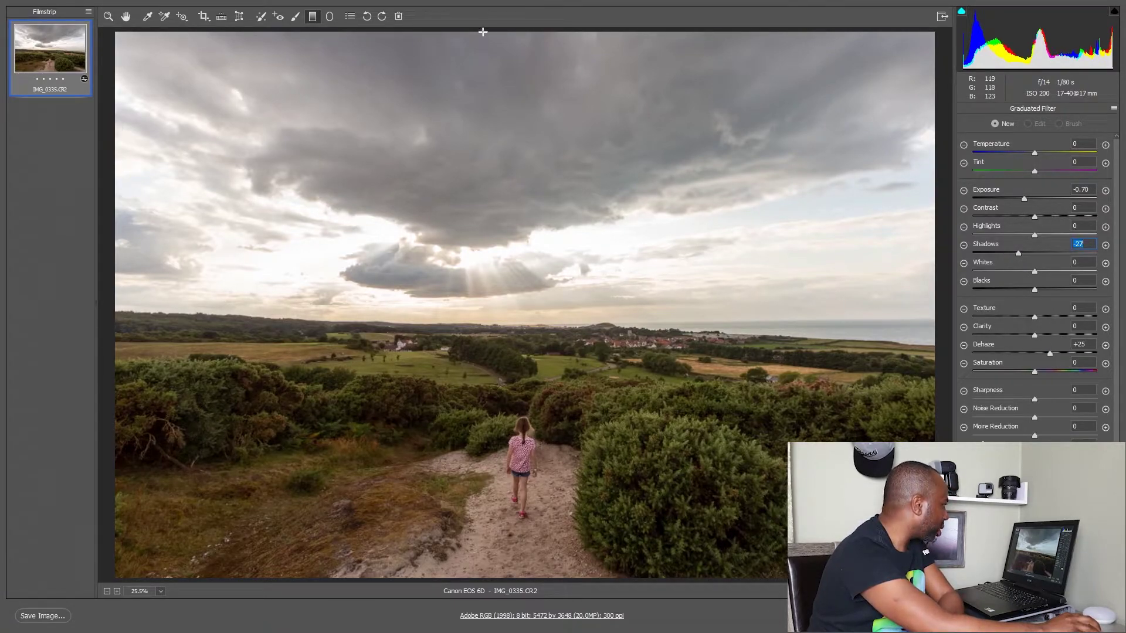
pyautogui.moveTo(482, 31); pyautogui.dragTo(484, 350)
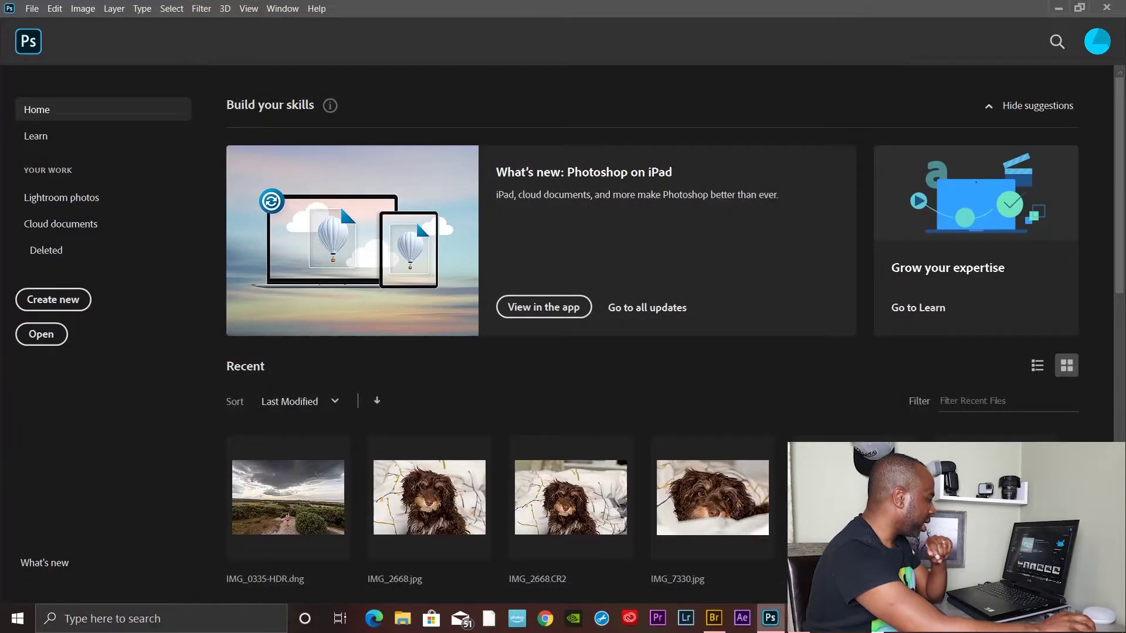
# Back in Bridge, copy IMG_0335's Camera Raw develop settings
pyautogui.click(713, 617)
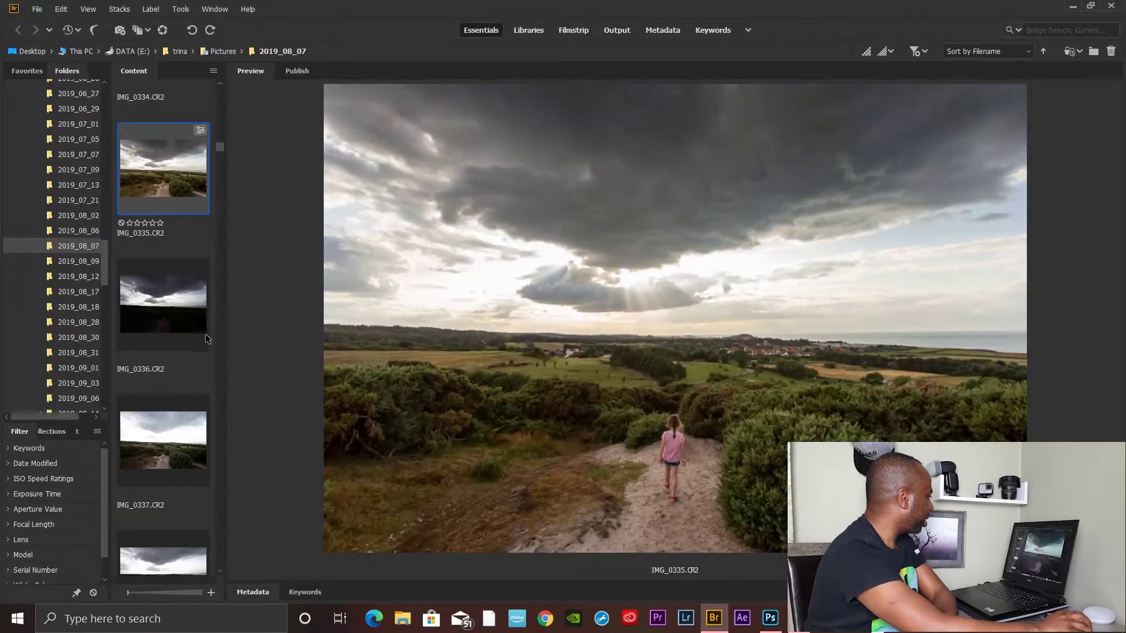
pyautogui.rightClick(170, 159)
pyautogui.moveTo(220, 446)
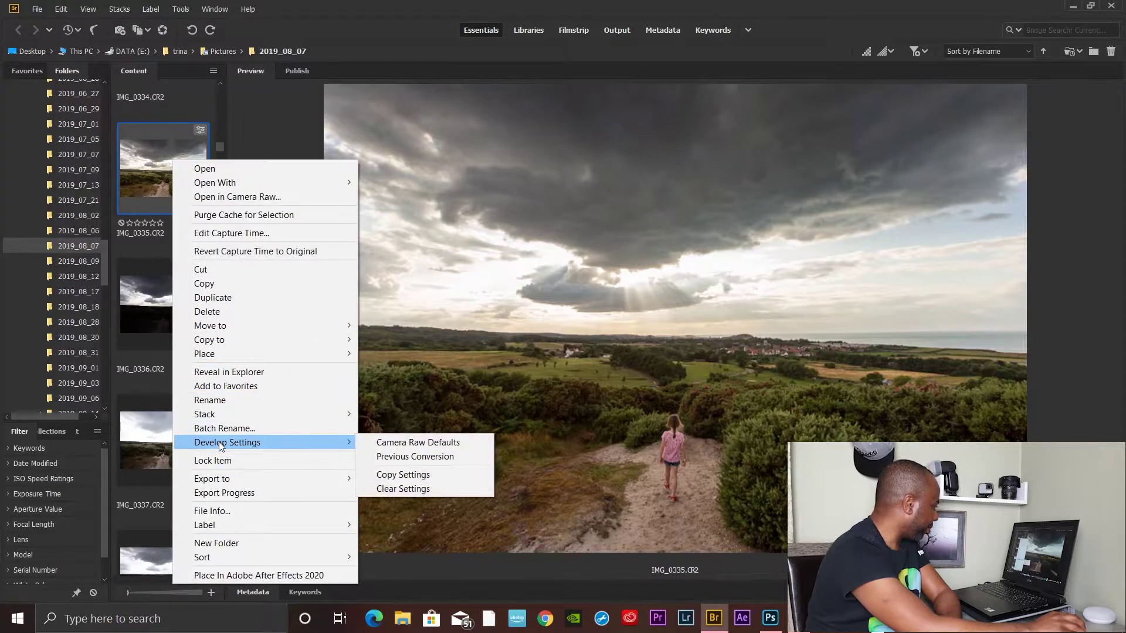
pyautogui.click(409, 476)
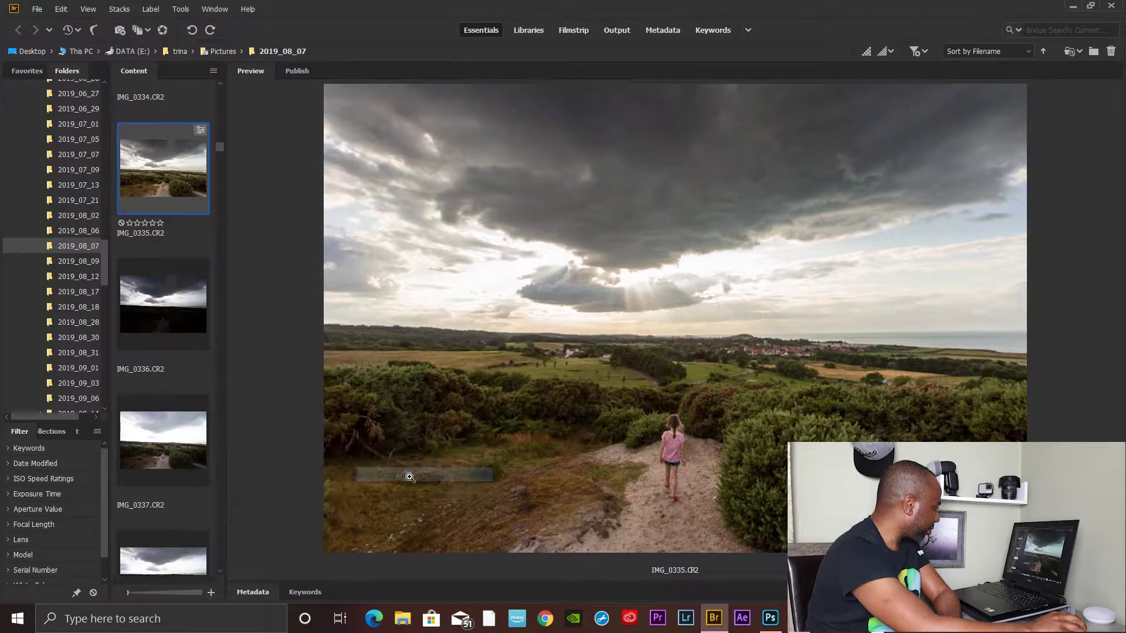
# Paste the copied settings onto IMG_0336 and IMG_0337, then check both results
pyautogui.click(167, 297)
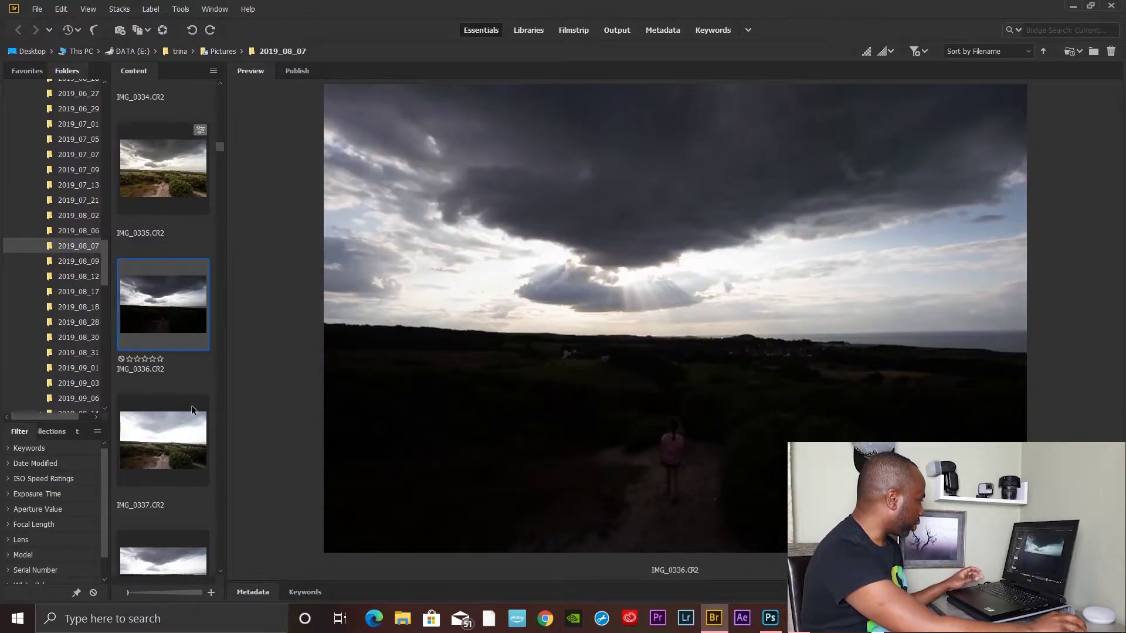
pyautogui.keyDown('ctrl'); pyautogui.click(178, 457); pyautogui.keyUp('ctrl')
pyautogui.rightClick(176, 449)
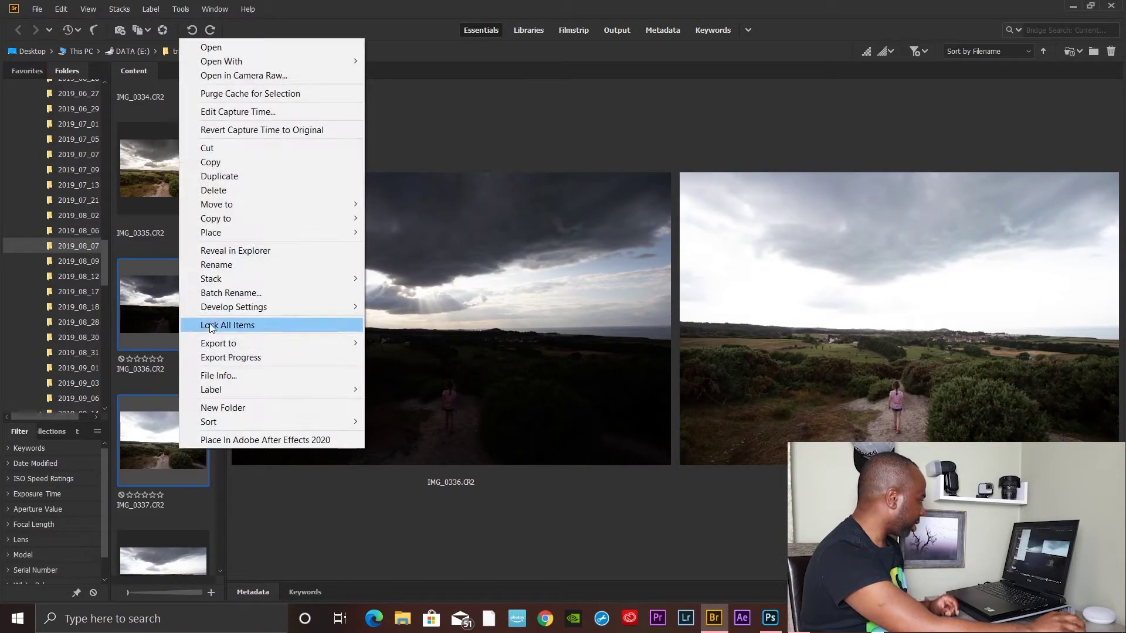
pyautogui.moveTo(240, 304)
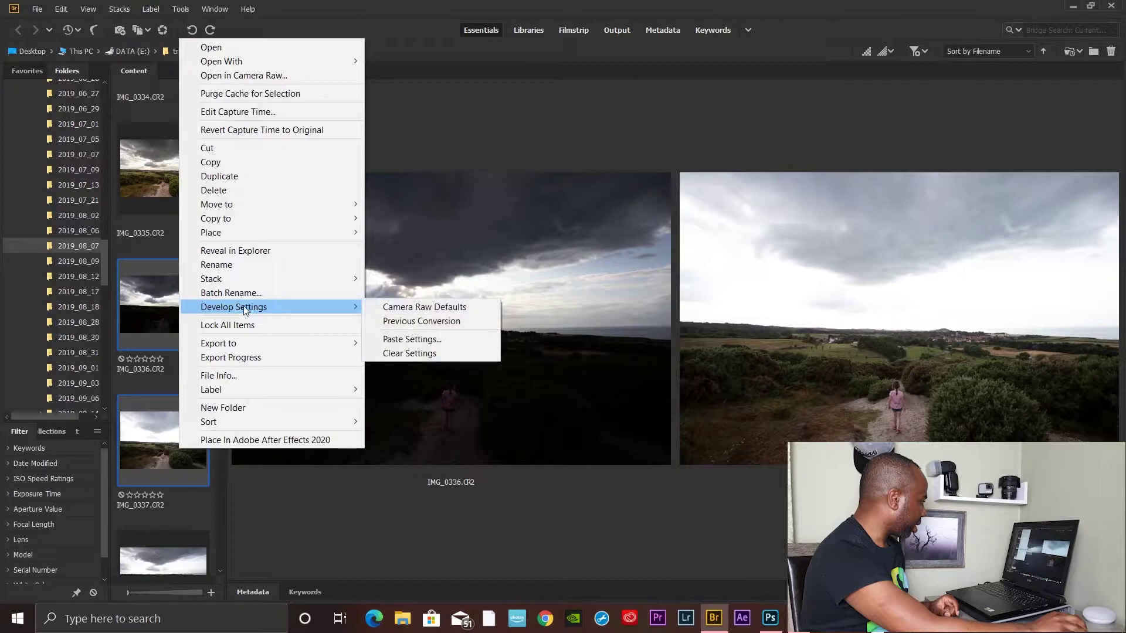
pyautogui.click(417, 339)
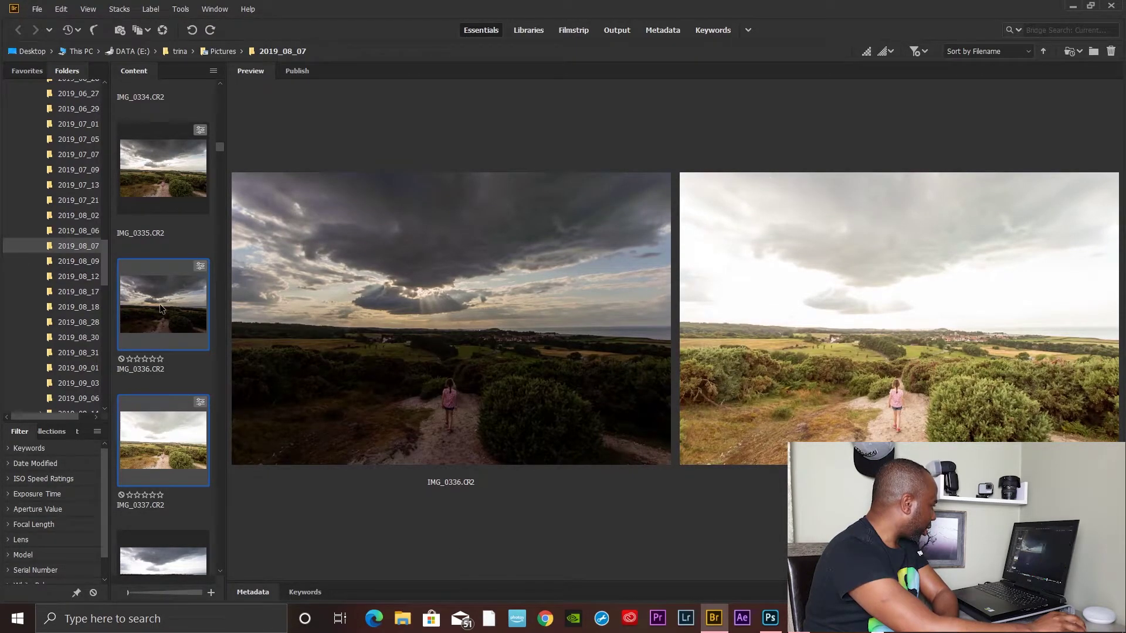
pyautogui.click(159, 304)
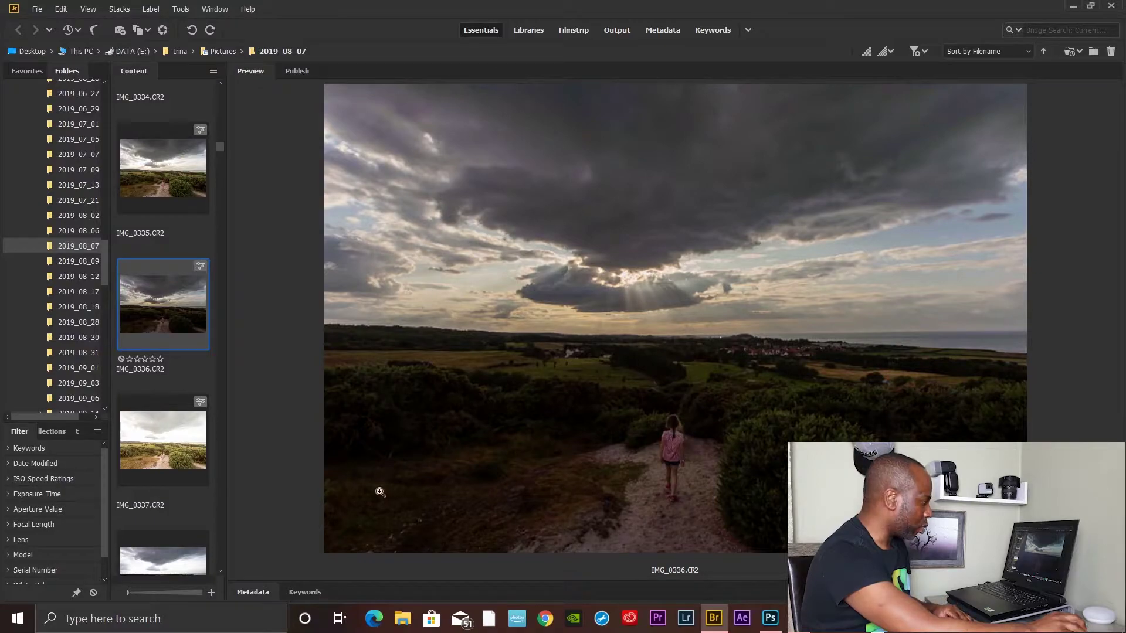
pyautogui.click(168, 445)
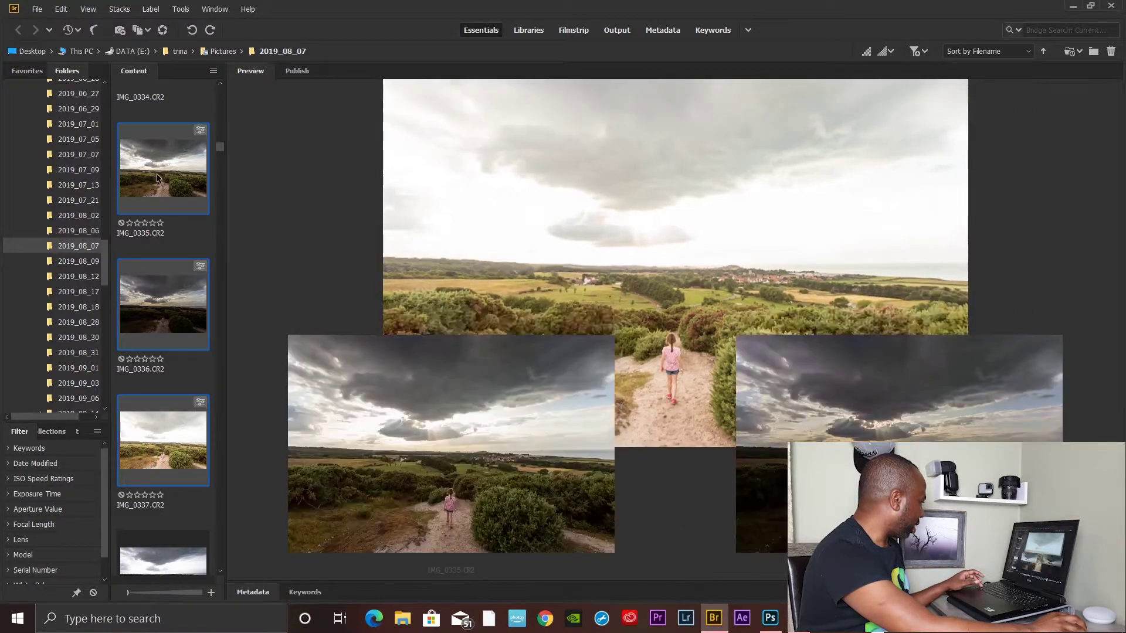
# Open all three bracketed heath exposures in Camera Raw
pyautogui.keyDown('shift'); pyautogui.click(155, 175); pyautogui.keyUp('shift')
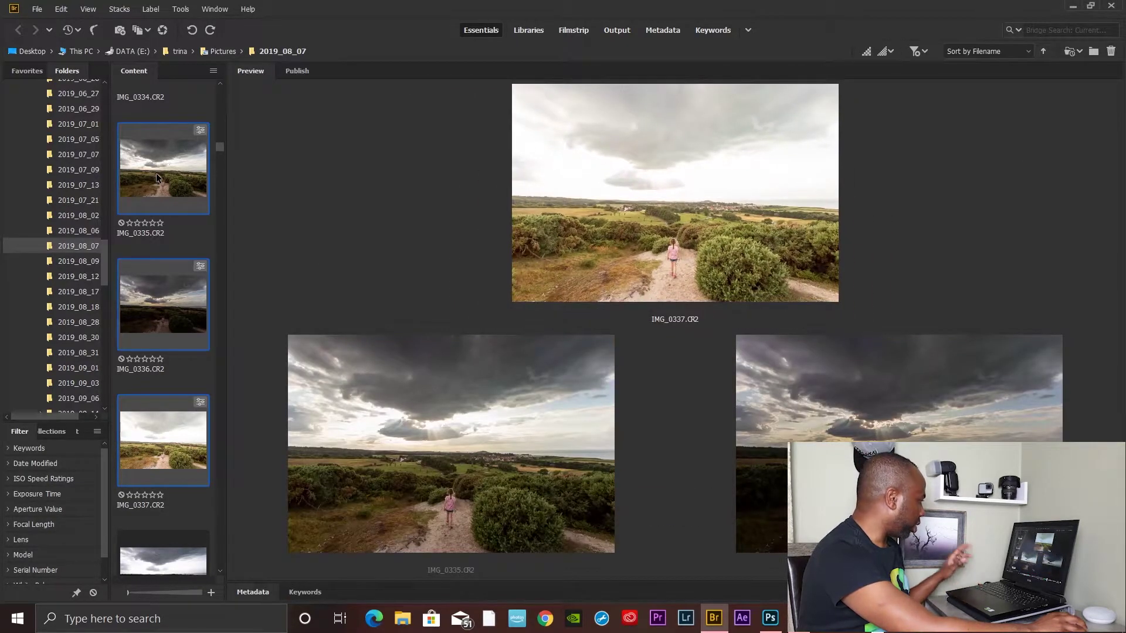
pyautogui.rightClick(161, 175)
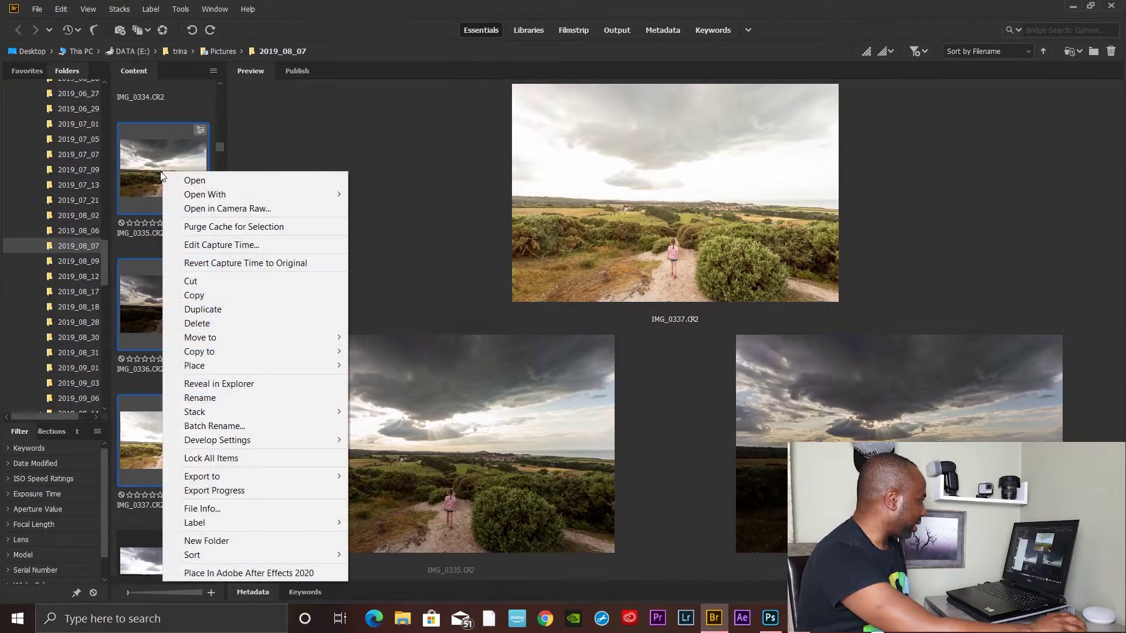
pyautogui.click(205, 210)
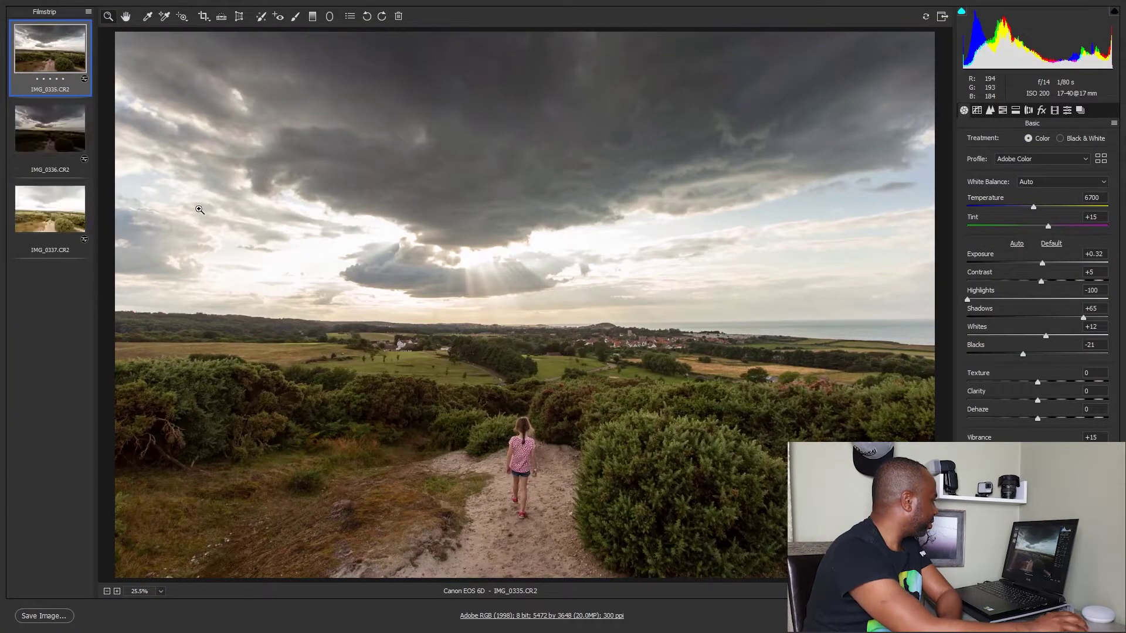
# Select all three filmstrip images and merge them to HDR
pyautogui.rightClick(50, 52)
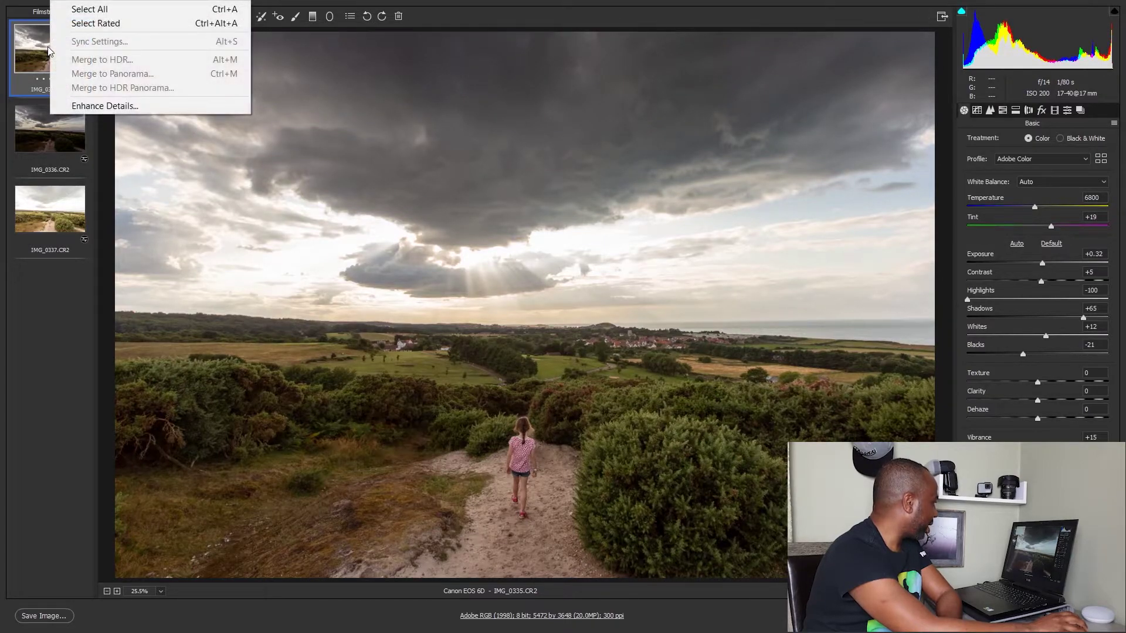
pyautogui.click(87, 9)
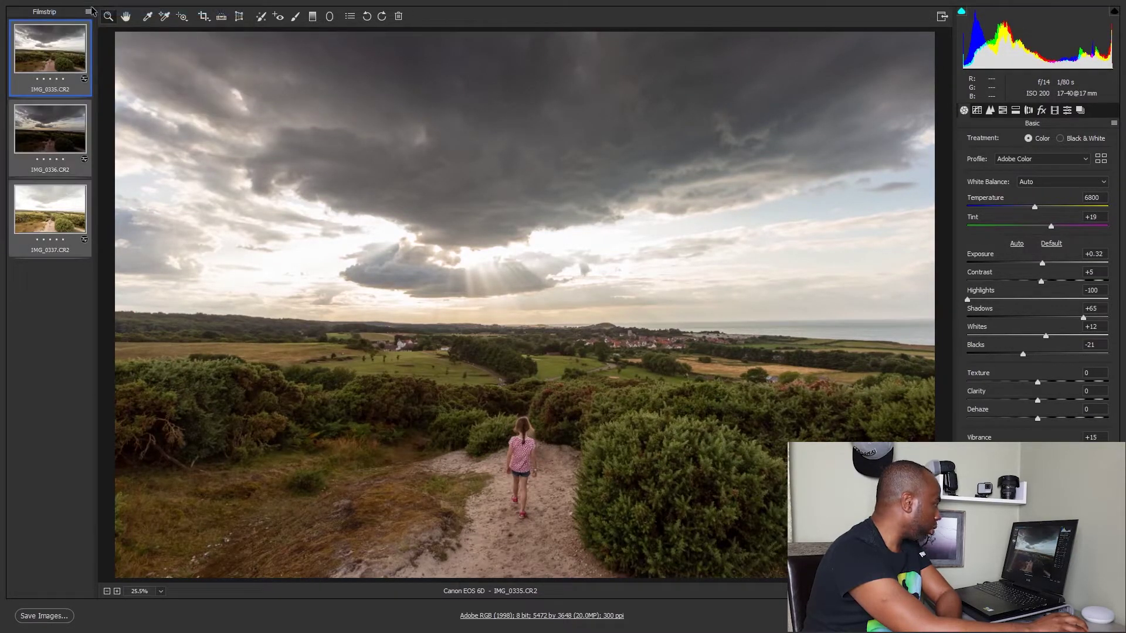
pyautogui.rightClick(52, 48)
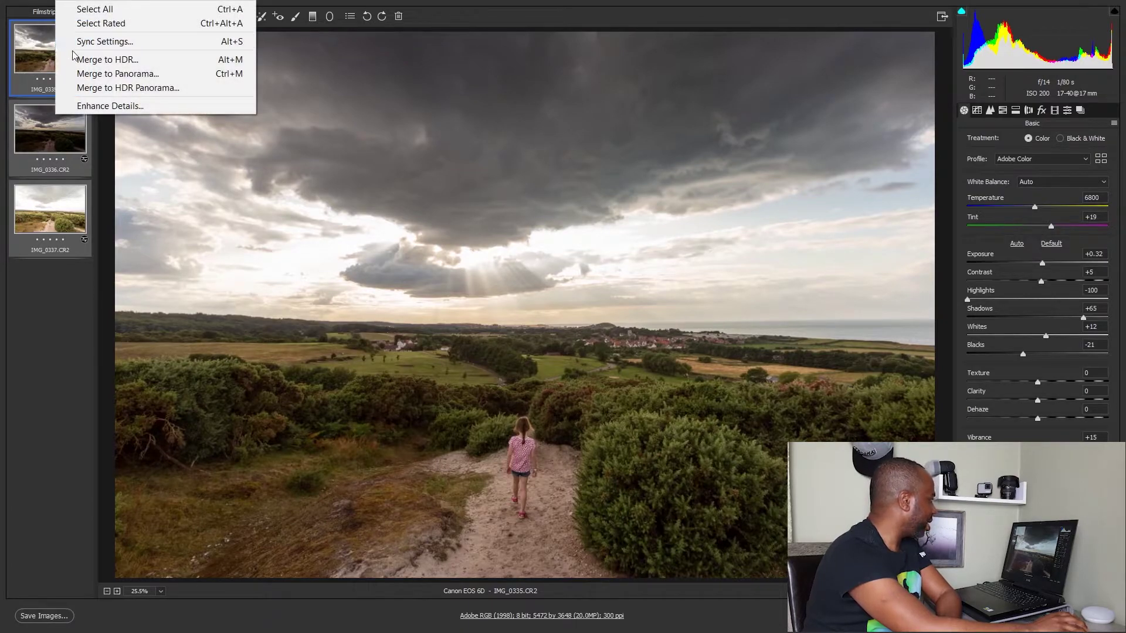
pyautogui.click(107, 60)
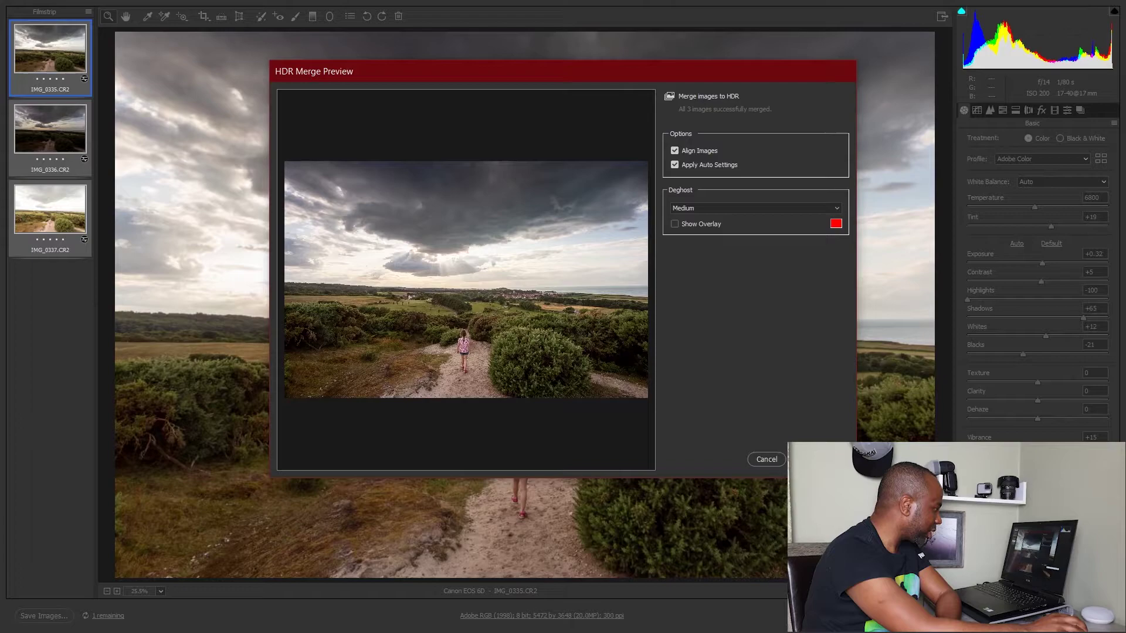
# Confirm the HDR merge and save it as IMG_0335-HDR in Digital Negative format
pyautogui.press('Return')
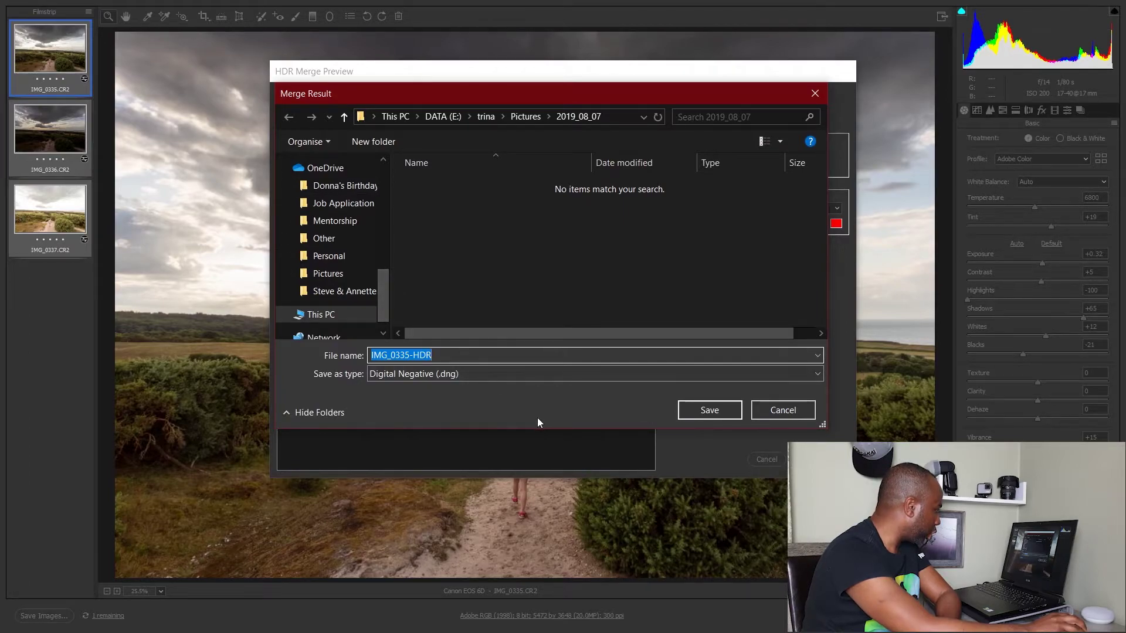
pyautogui.click(722, 410)
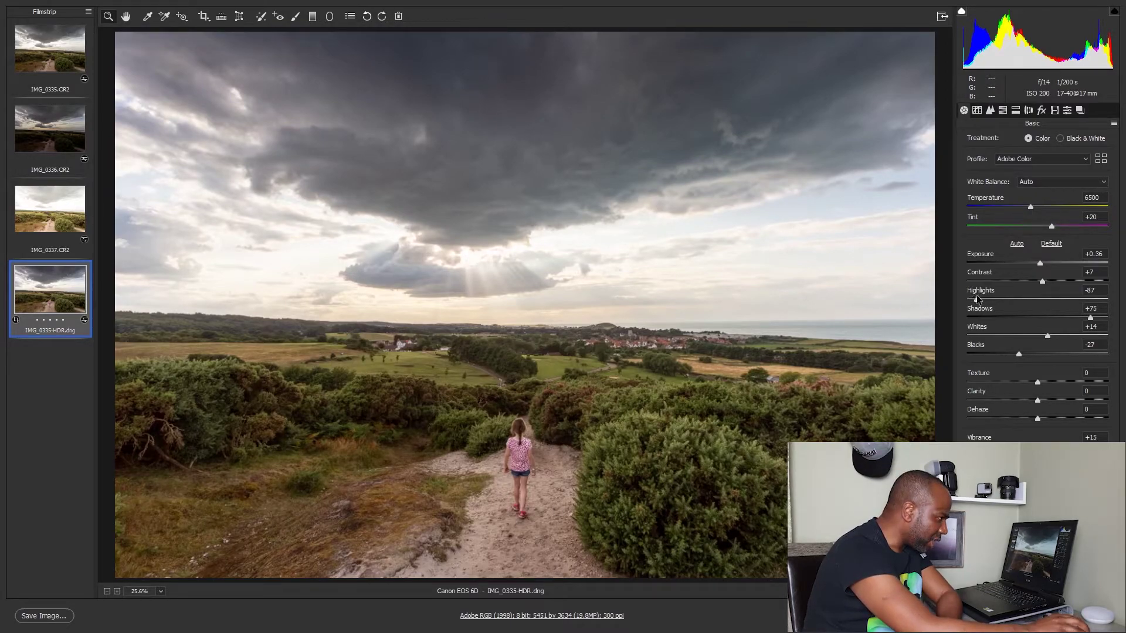
# Lower the HDR image's Highlights to -100, then compare it with IMG_0335, IMG_0336 and IMG_0337
pyautogui.moveTo(976, 300); pyautogui.dragTo(961, 303)
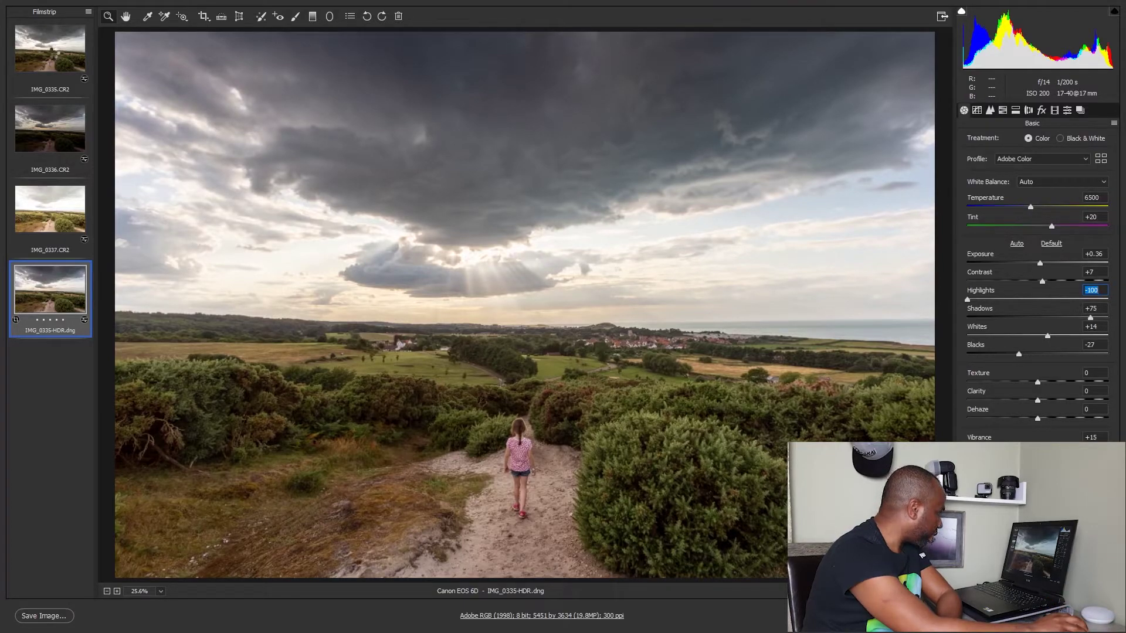
pyautogui.click(54, 55)
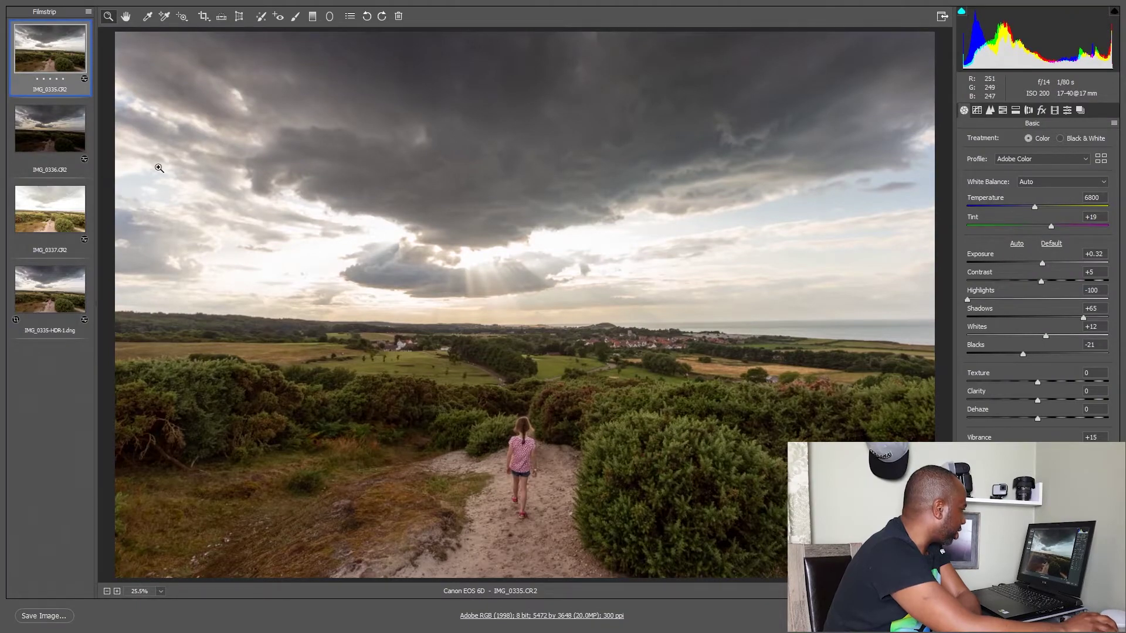
pyautogui.click(42, 143)
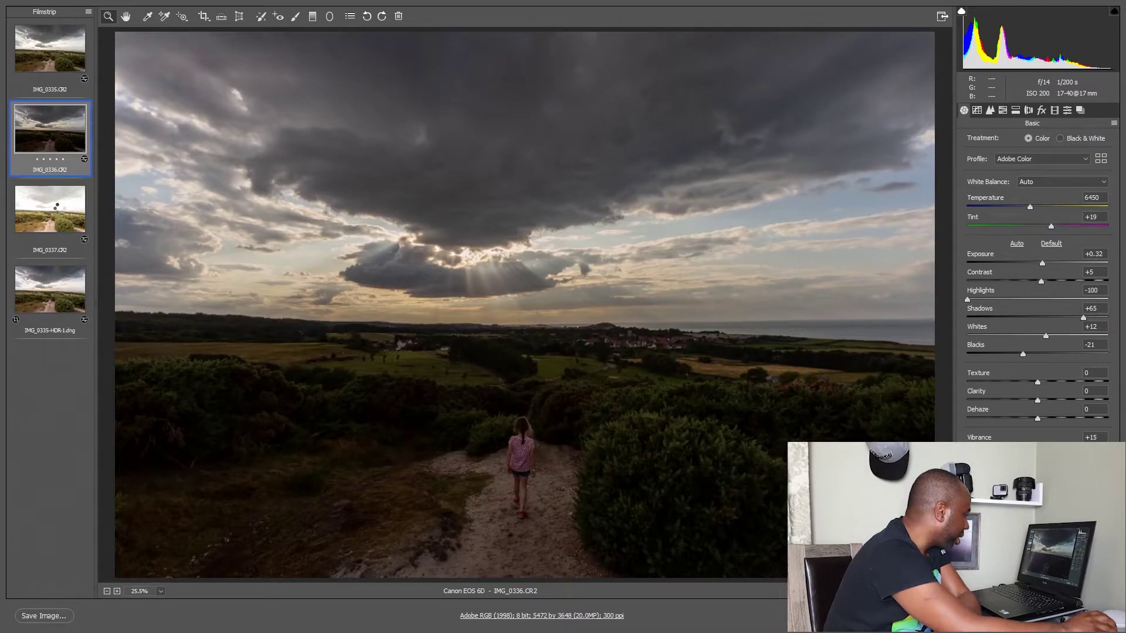
pyautogui.press('Down')
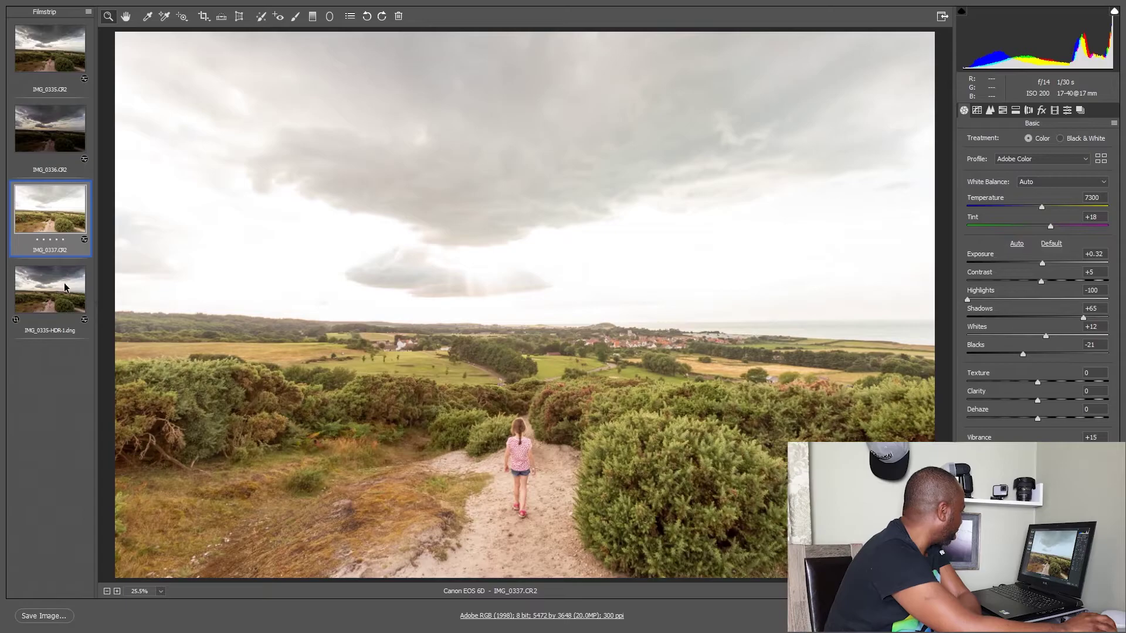
# Select the IMG_0335-HDR-1.dng thumbnail in the filmstrip to edit it
pyautogui.click(65, 285)
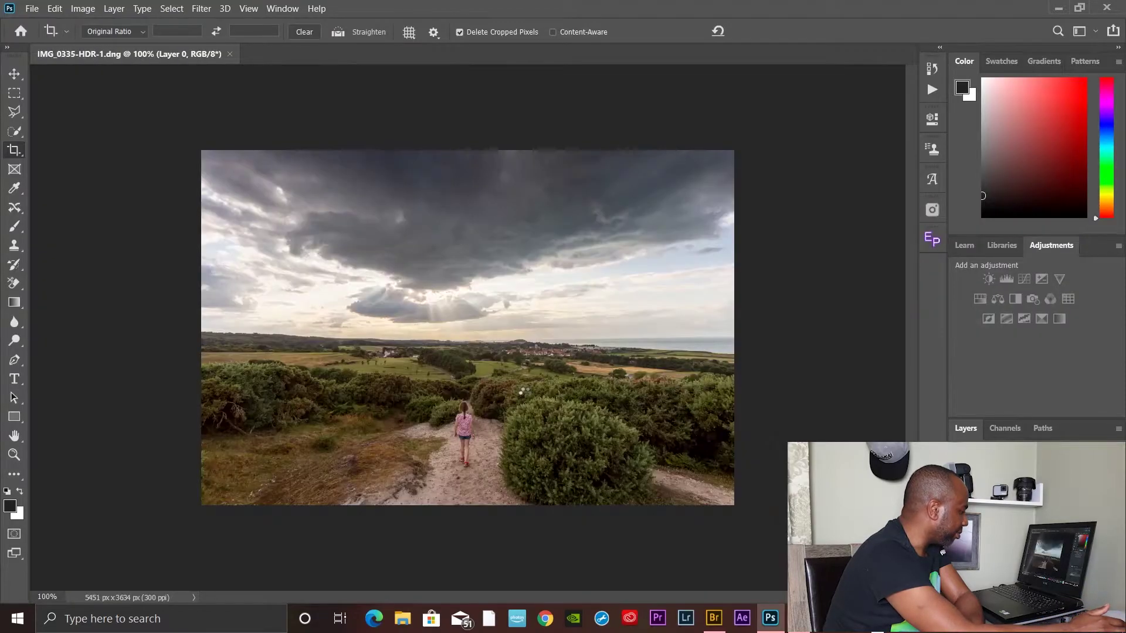
# Fit the image on screen and straighten the crop along the horizon, committing at 5369 × 3580 px
pyautogui.click(585, 207)
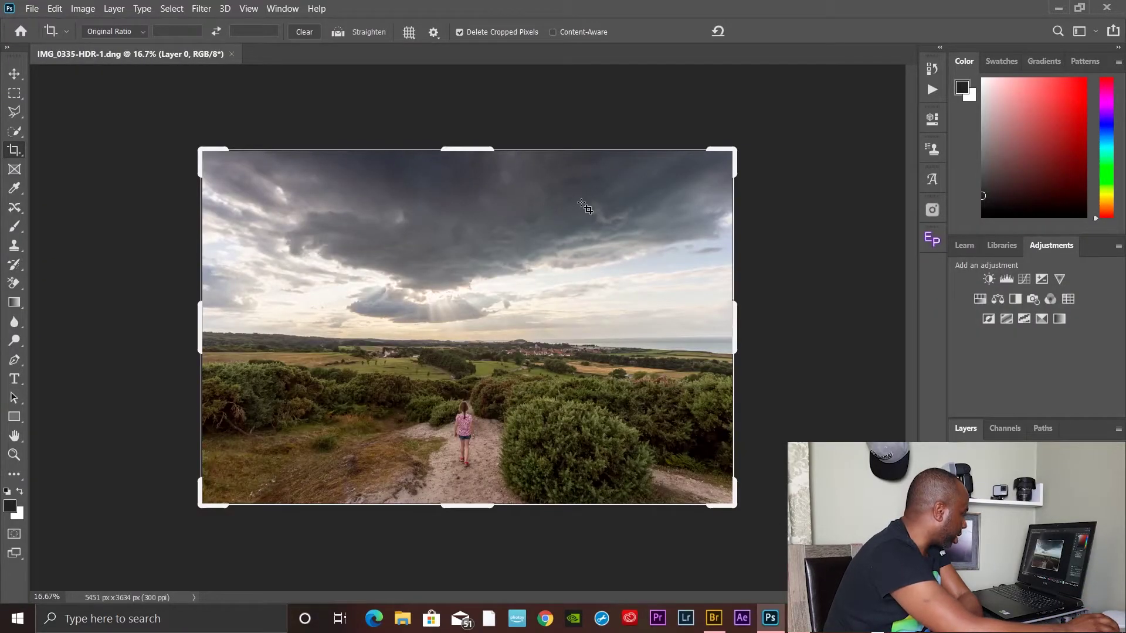
pyautogui.hotkey('ctrl', '0')
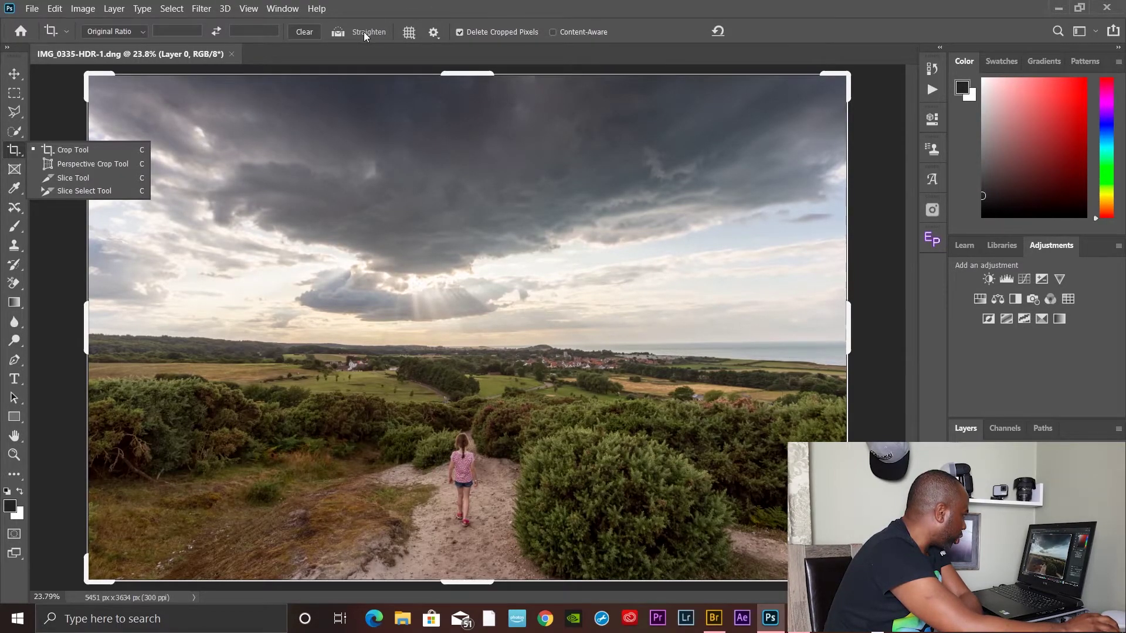
pyautogui.click(14, 152)
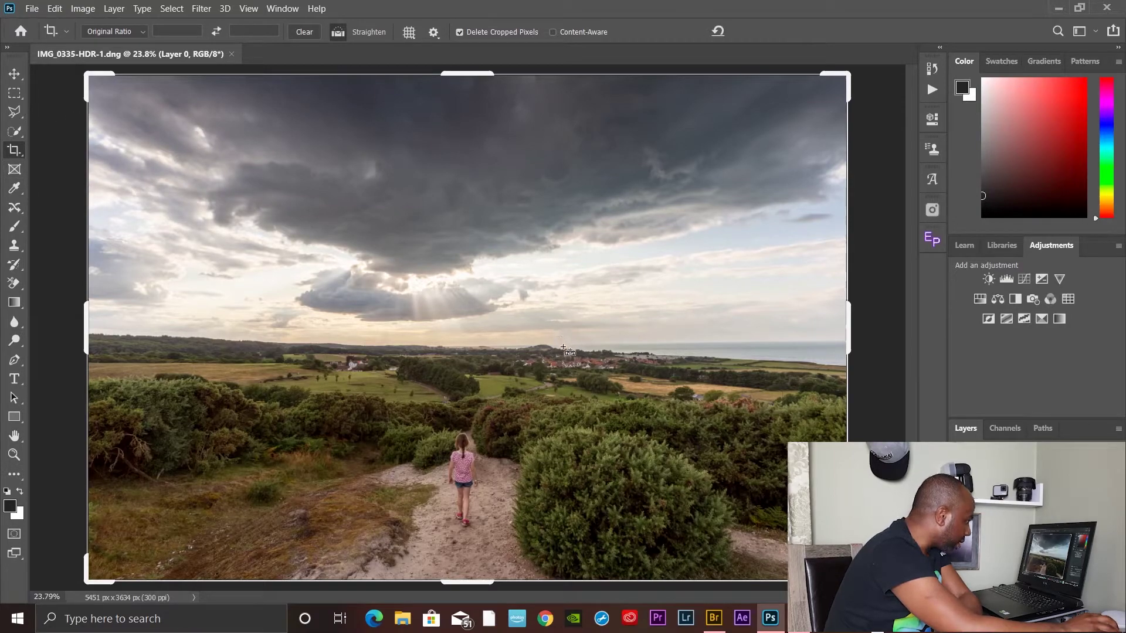
pyautogui.moveTo(556, 346); pyautogui.dragTo(890, 340)
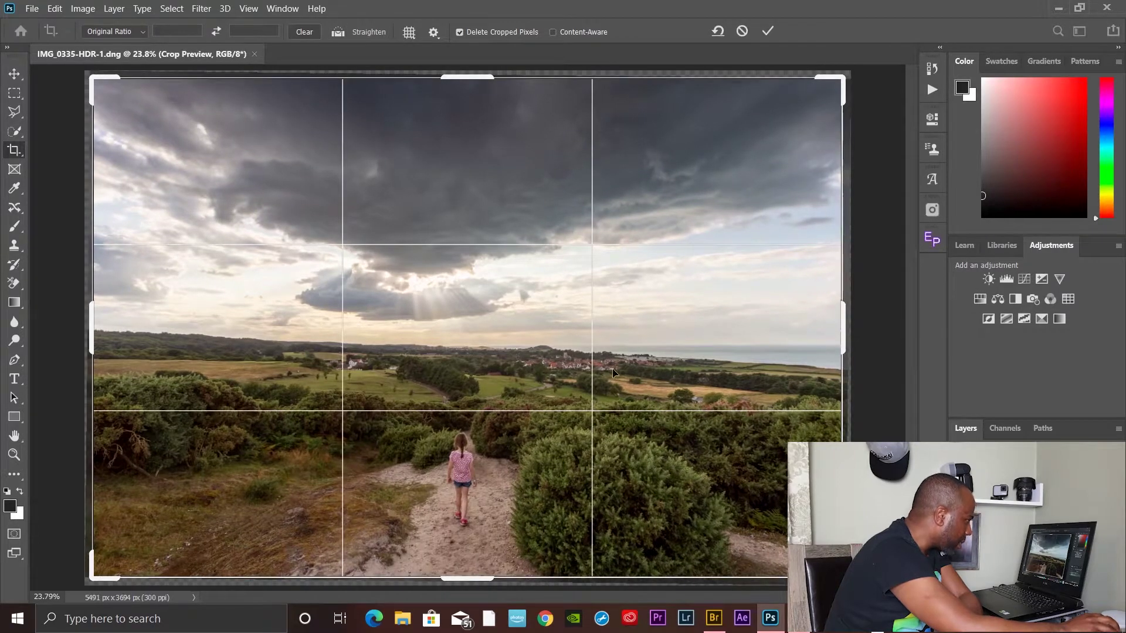
pyautogui.press('Return')
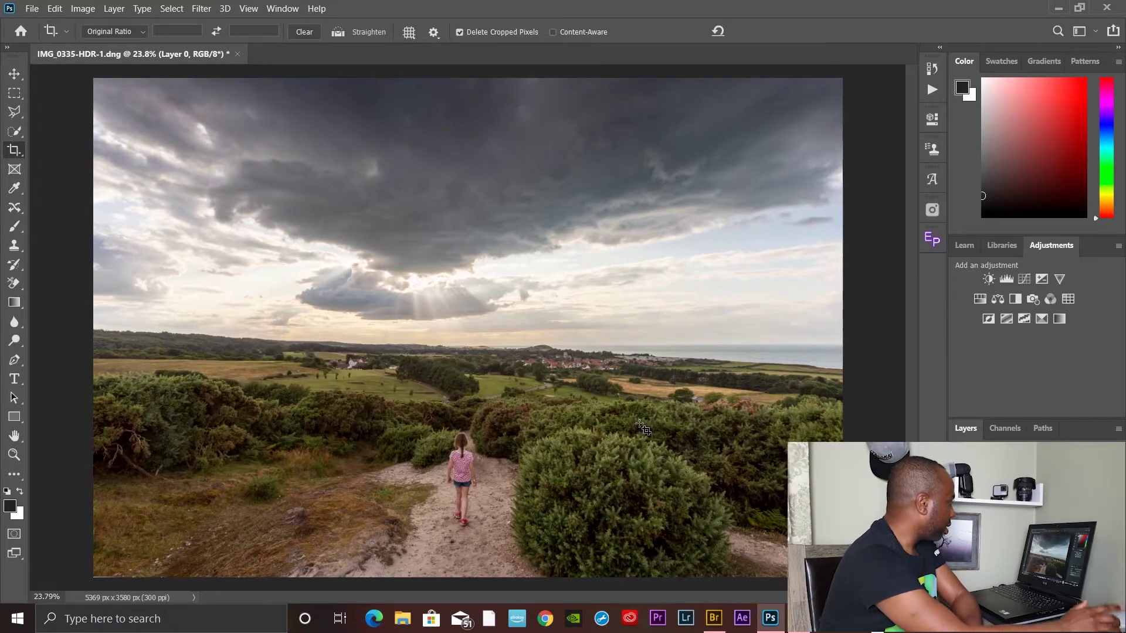
# Launch the Luminar 4 filter from Filter > Skylum Software on the cropped photo
pyautogui.click(199, 9)
pyautogui.moveTo(239, 306)
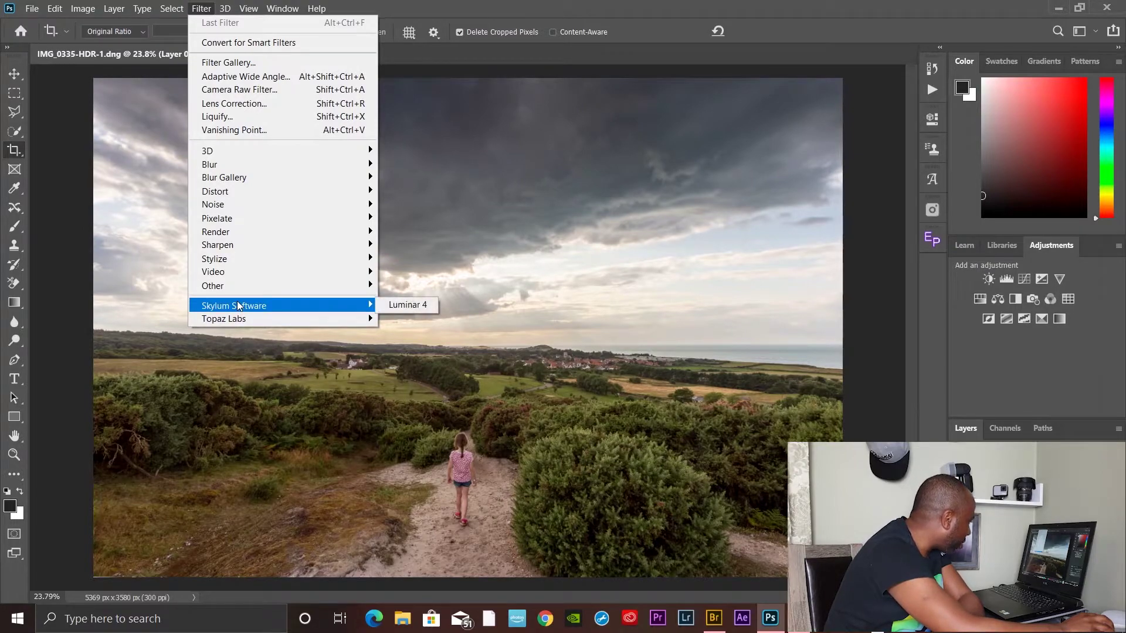
pyautogui.click(412, 311)
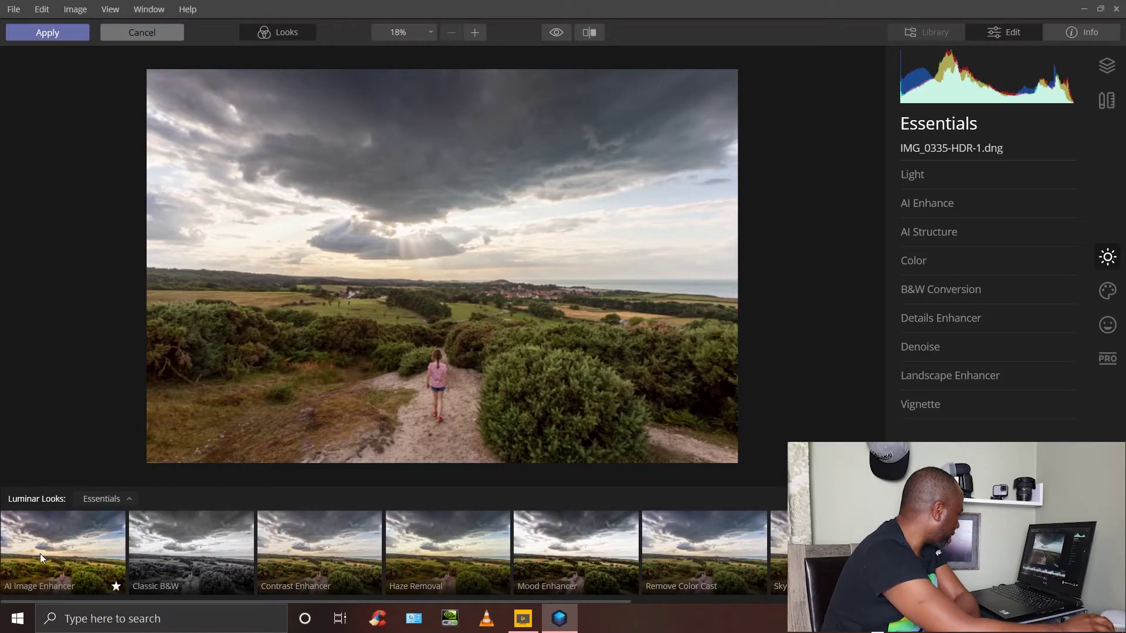
# Apply the AI Image Enhancer look at Amount 100 to the HDR heath landscape
pyautogui.click(72, 555)
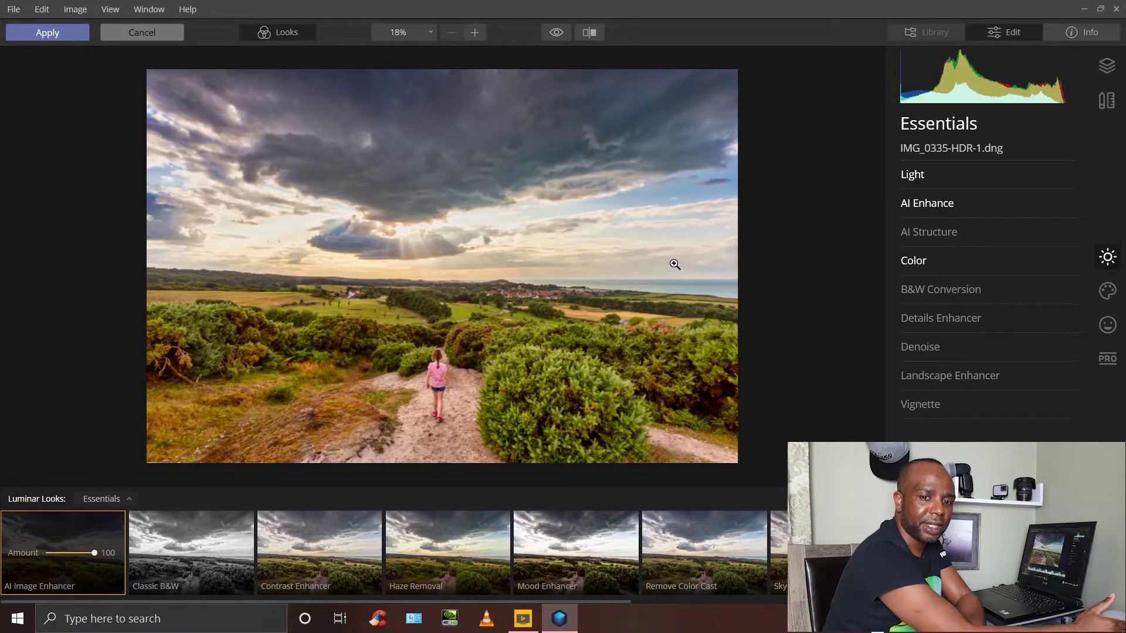
# Expand Sunrays in the Creative effects and activate Place Sun Center
pyautogui.click(1109, 293)
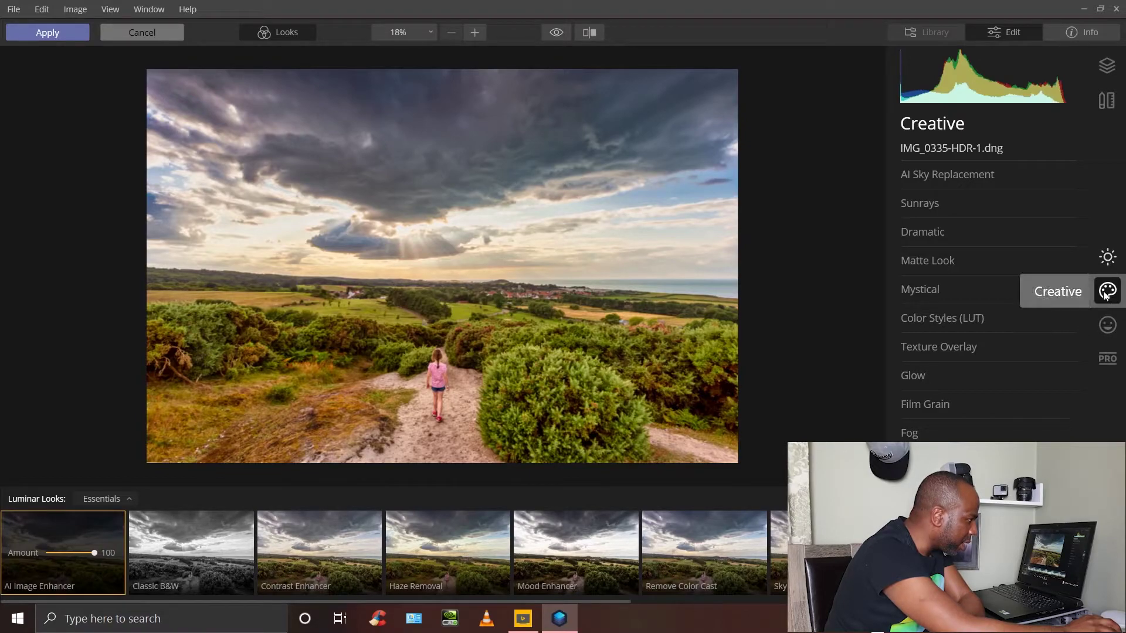
pyautogui.click(932, 204)
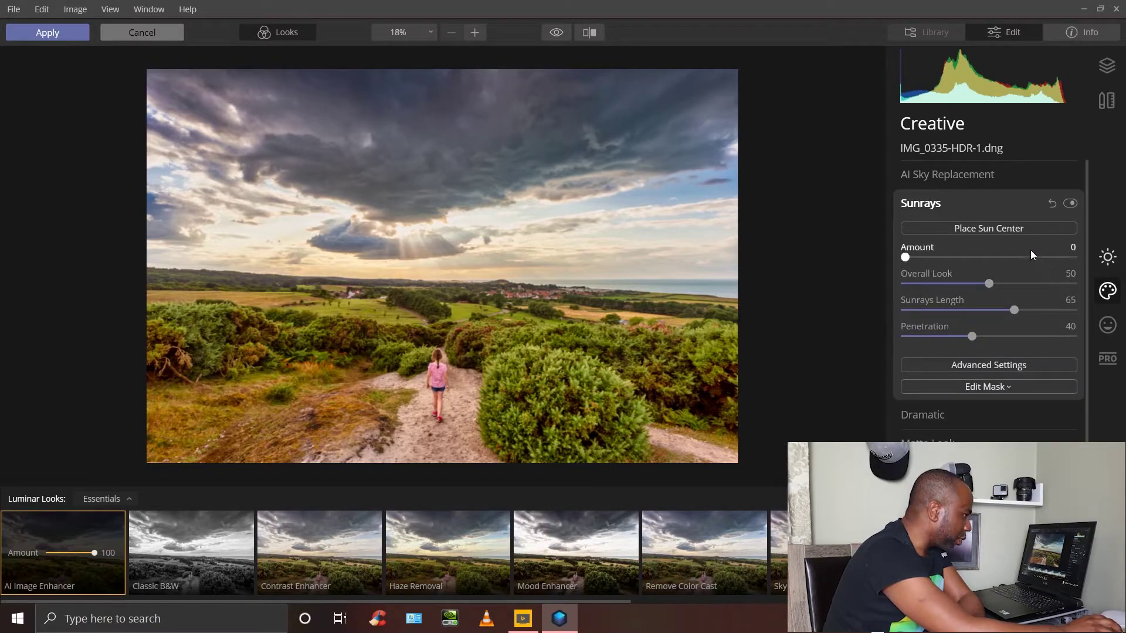
pyautogui.click(994, 229)
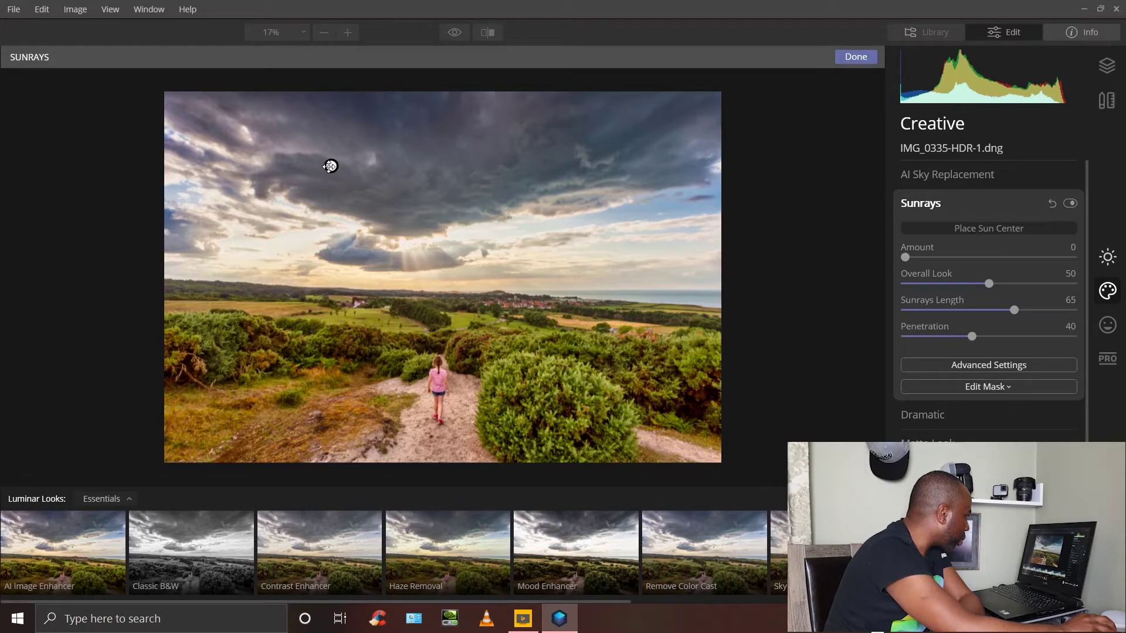
# Place the sun centre on the dark cloud and raise the Sunrays Amount until rays appear
pyautogui.moveTo(330, 166)
pyautogui.mouseDown()
pyautogui.moveTo(377, 176)
pyautogui.moveTo(402, 214)
pyautogui.mouseUp()
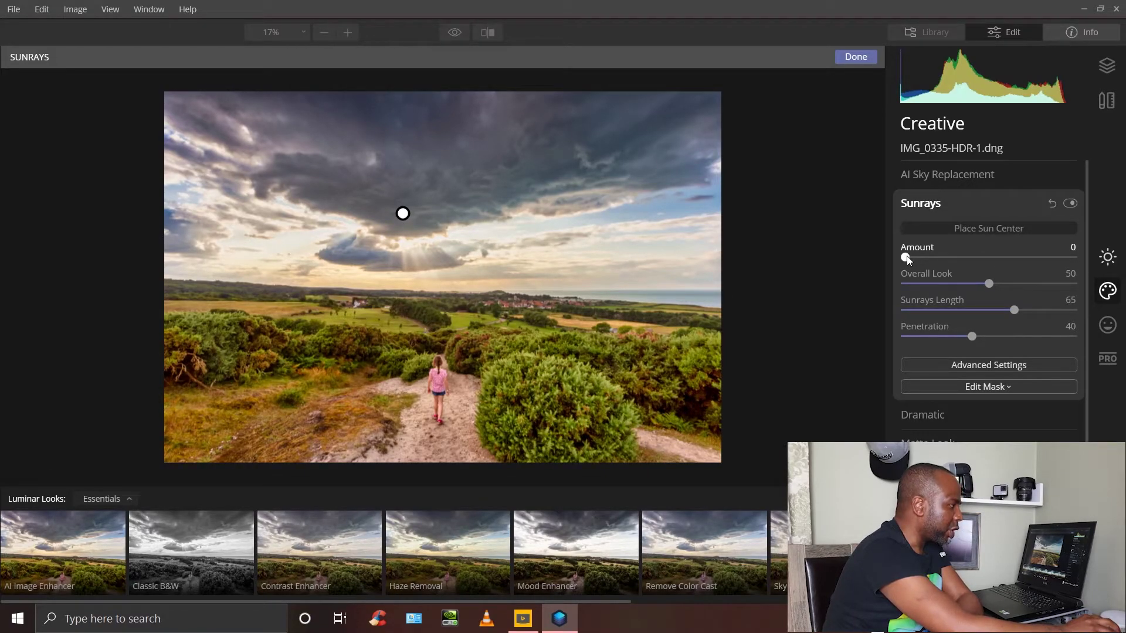
pyautogui.moveTo(906, 255); pyautogui.dragTo(956, 273)
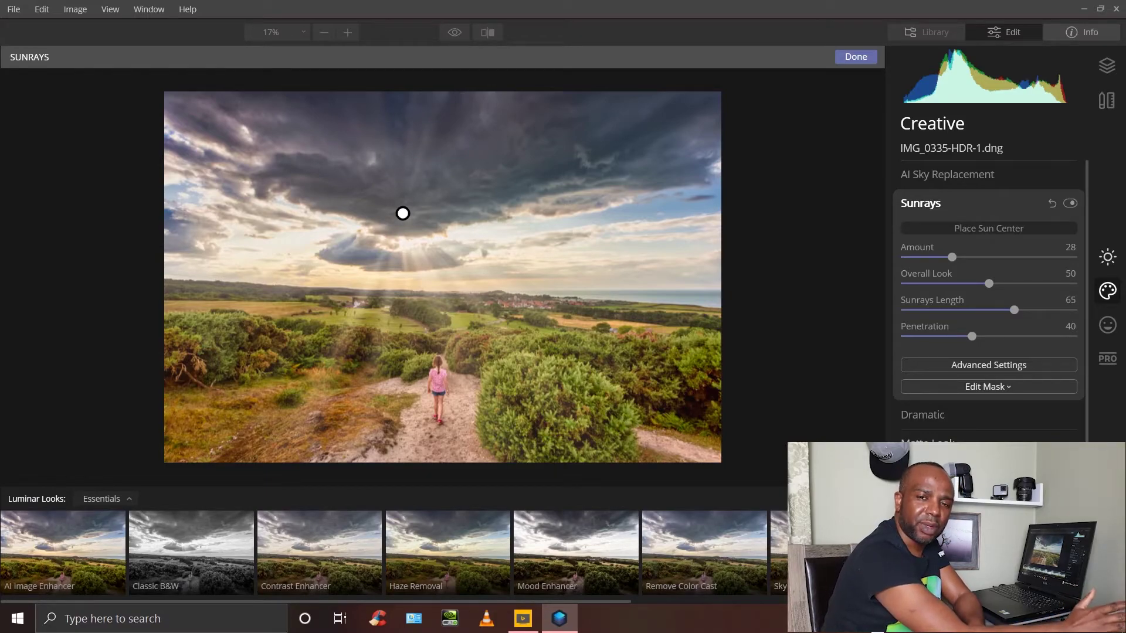
# Choose a hand-painted Brush mask for Sunrays with brush opacity 91%
pyautogui.click(1007, 384)
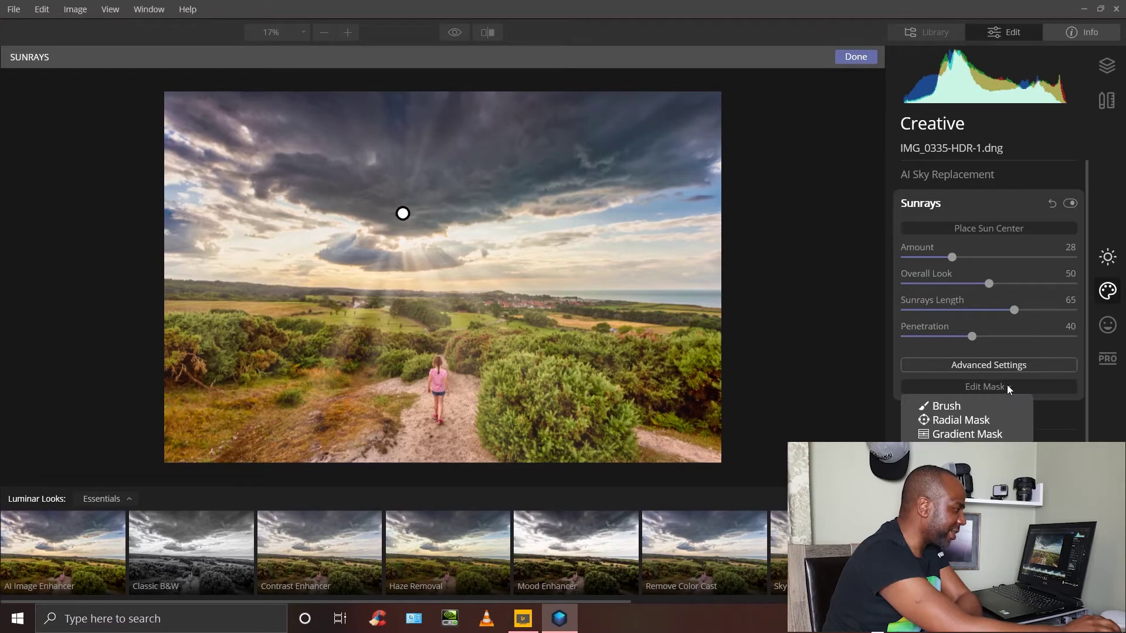
pyautogui.click(951, 405)
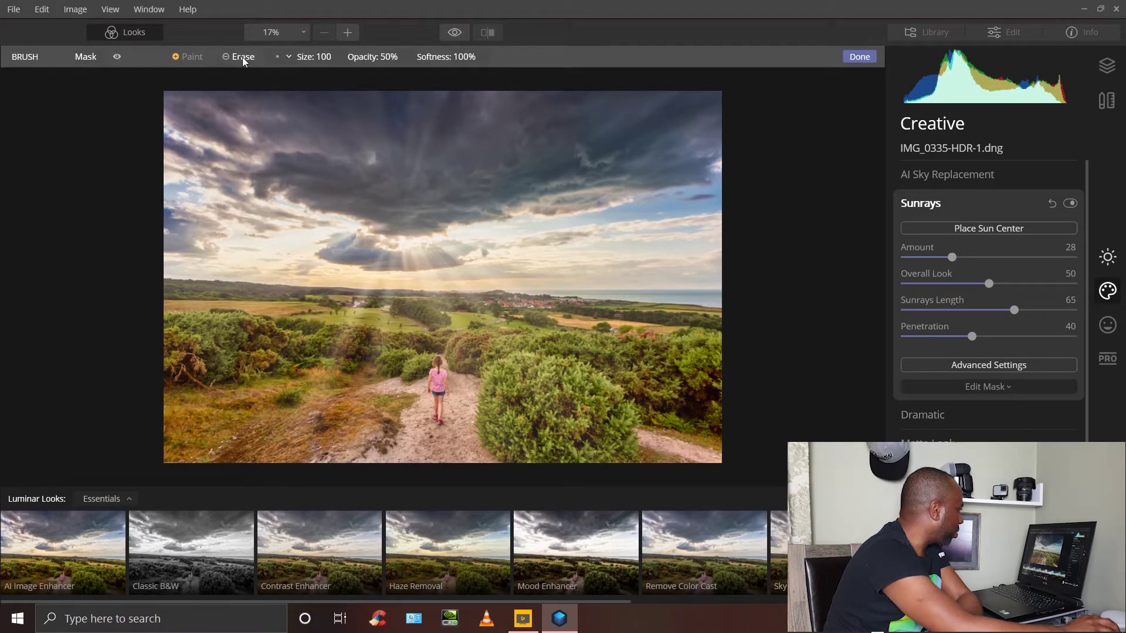
pyautogui.click(399, 57)
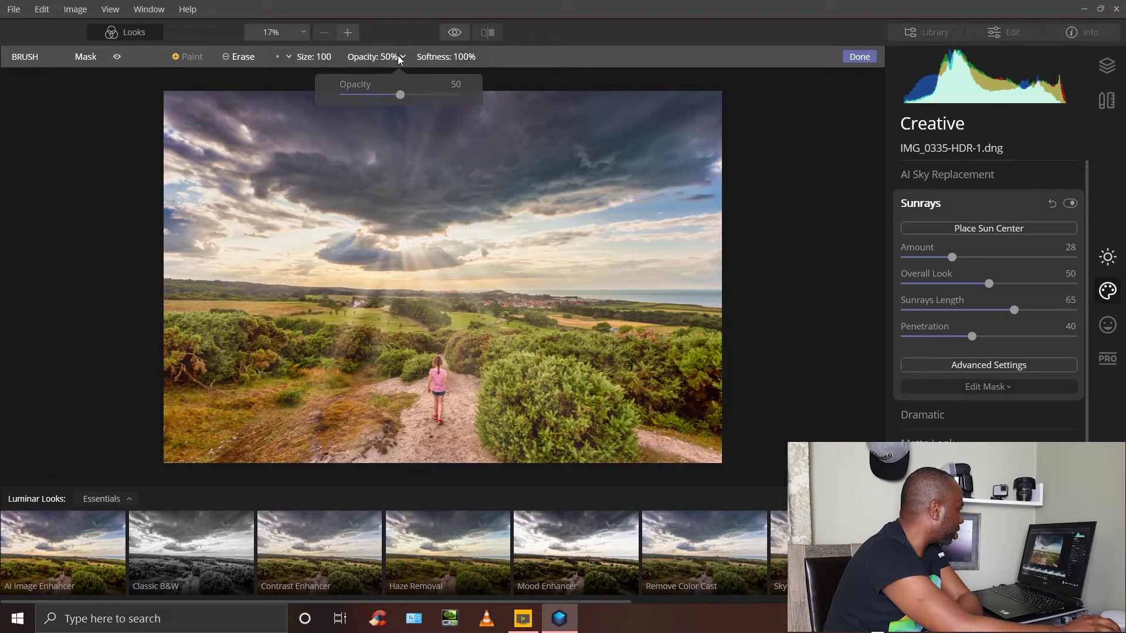
pyautogui.click(446, 95)
# Paint the mask across the sky, then erase it from the central trees and path
pyautogui.moveTo(371, 139); pyautogui.dragTo(322, 125)
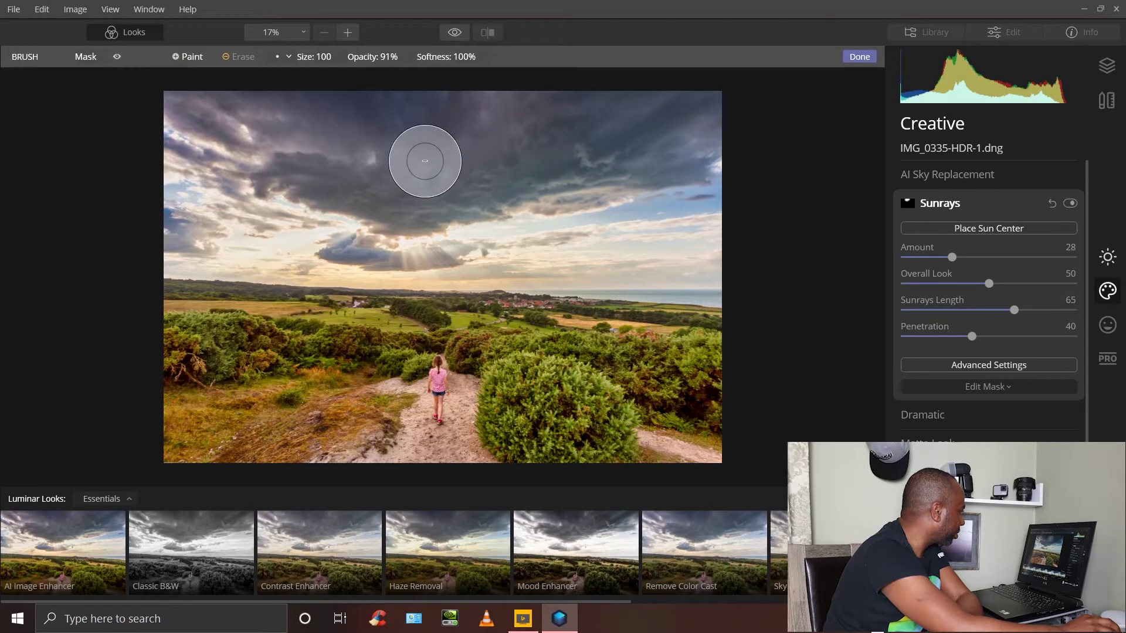
pyautogui.moveTo(387, 190)
pyautogui.mouseDown()
pyautogui.moveTo(415, 188)
pyautogui.moveTo(347, 173)
pyautogui.mouseUp()
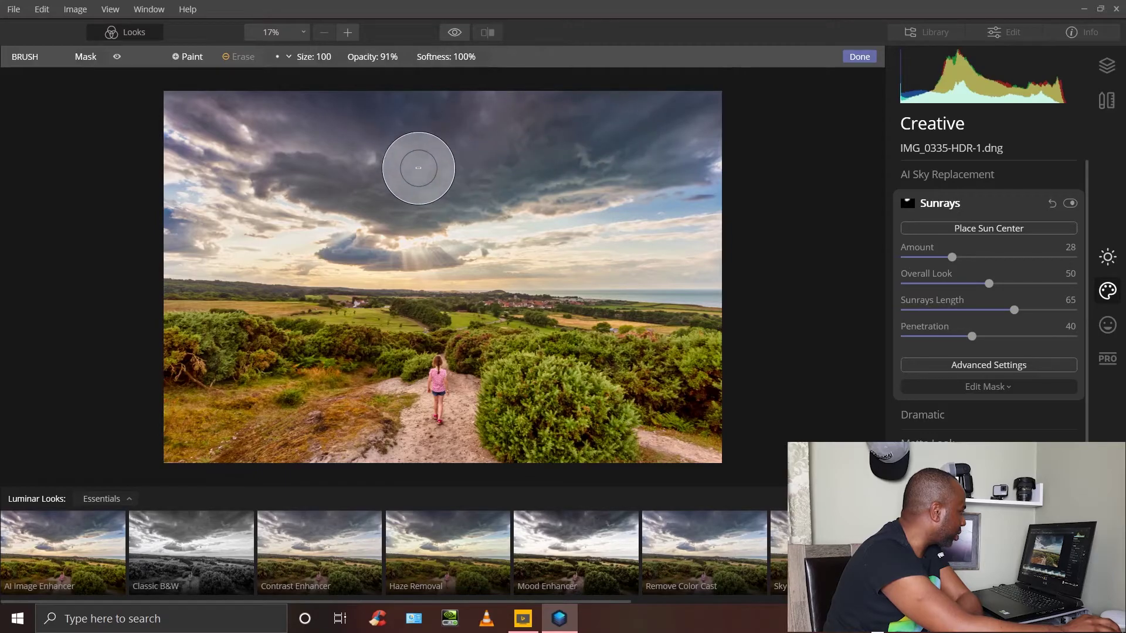
pyautogui.moveTo(389, 195)
pyautogui.mouseDown()
pyautogui.moveTo(516, 167)
pyautogui.moveTo(478, 139)
pyautogui.moveTo(370, 118)
pyautogui.mouseUp()
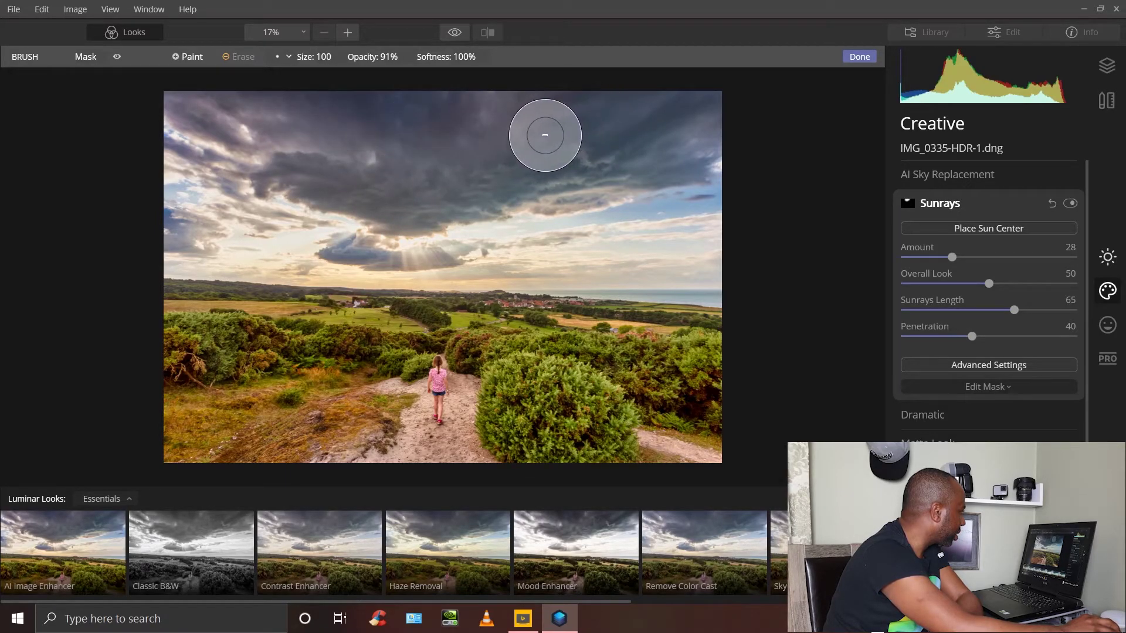
pyautogui.click(238, 56)
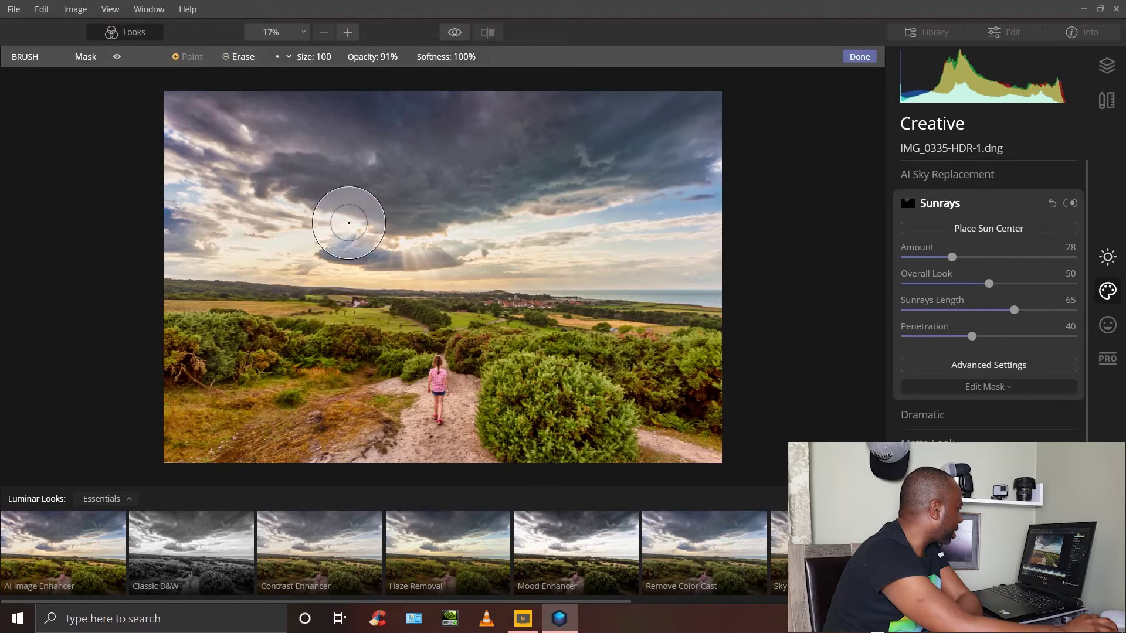
pyautogui.moveTo(422, 325)
pyautogui.mouseDown()
pyautogui.moveTo(415, 314)
pyautogui.moveTo(415, 390)
pyautogui.moveTo(410, 301)
pyautogui.moveTo(327, 391)
pyautogui.moveTo(367, 311)
pyautogui.moveTo(313, 370)
pyautogui.moveTo(309, 321)
pyautogui.moveTo(281, 312)
pyautogui.moveTo(500, 364)
pyautogui.moveTo(473, 389)
pyautogui.moveTo(239, 346)
pyautogui.moveTo(459, 381)
pyautogui.mouseUp()
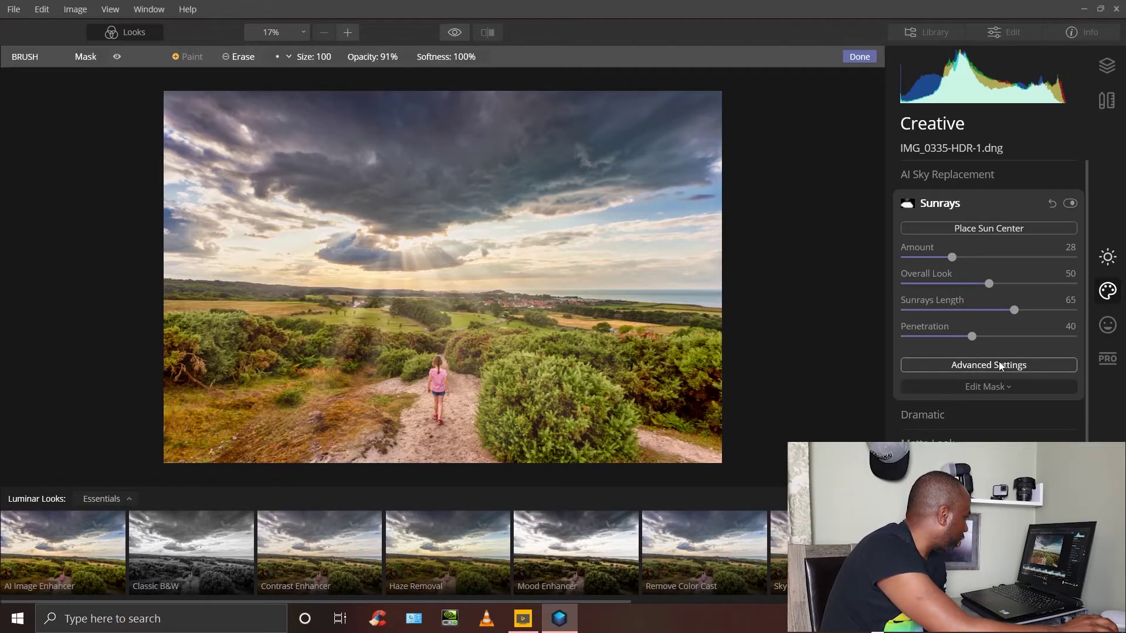
# Toggle the before/after preview repeatedly, then return the mask brush to Paint mode
pyautogui.click(455, 32)
pyautogui.click(455, 32)
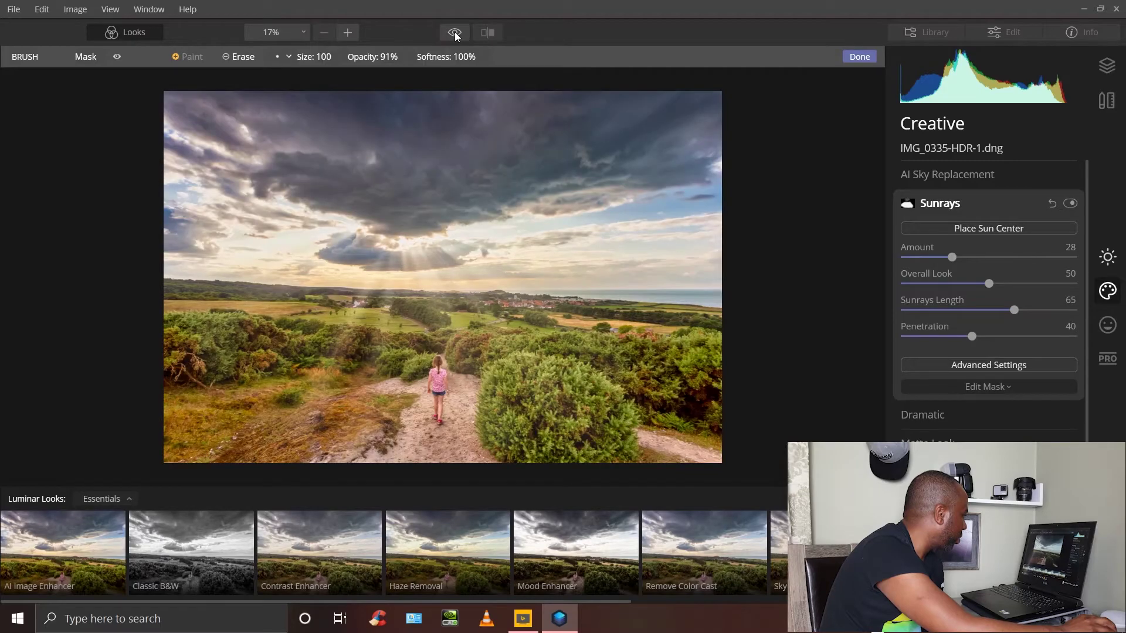
pyautogui.click(455, 31)
pyautogui.click(455, 31)
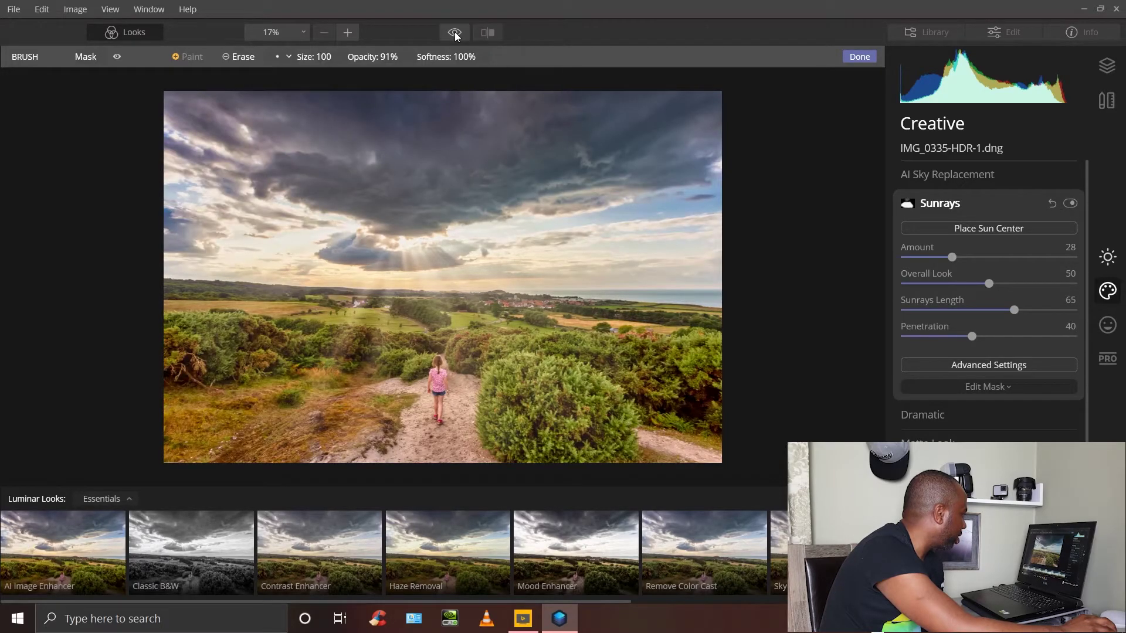
pyautogui.click(455, 32)
pyautogui.click(455, 31)
pyautogui.click(455, 31)
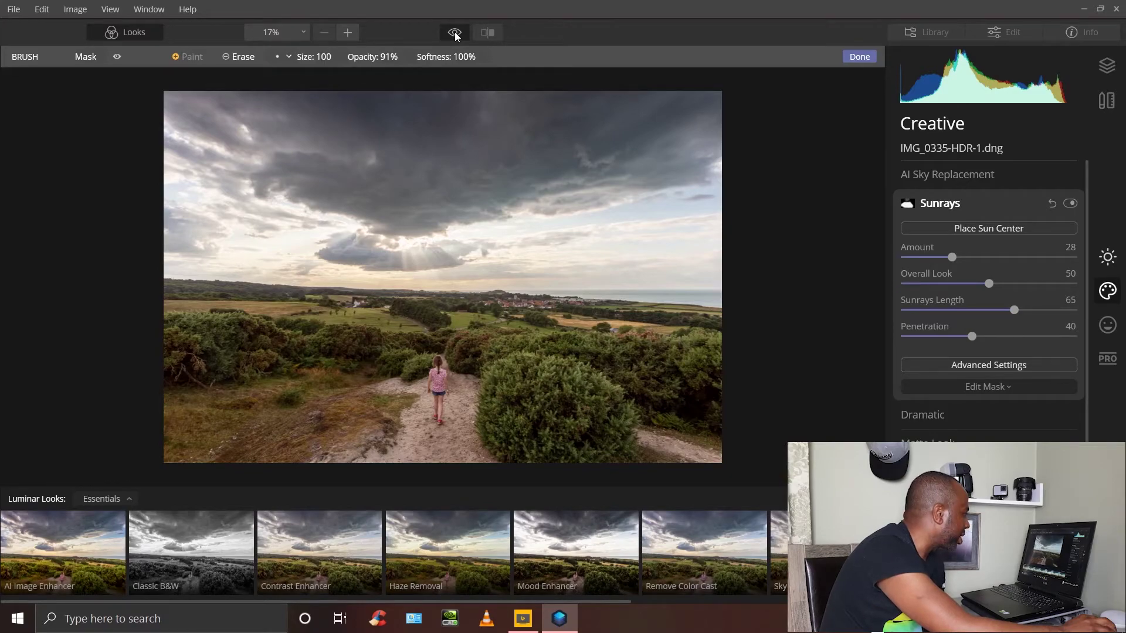
pyautogui.click(455, 32)
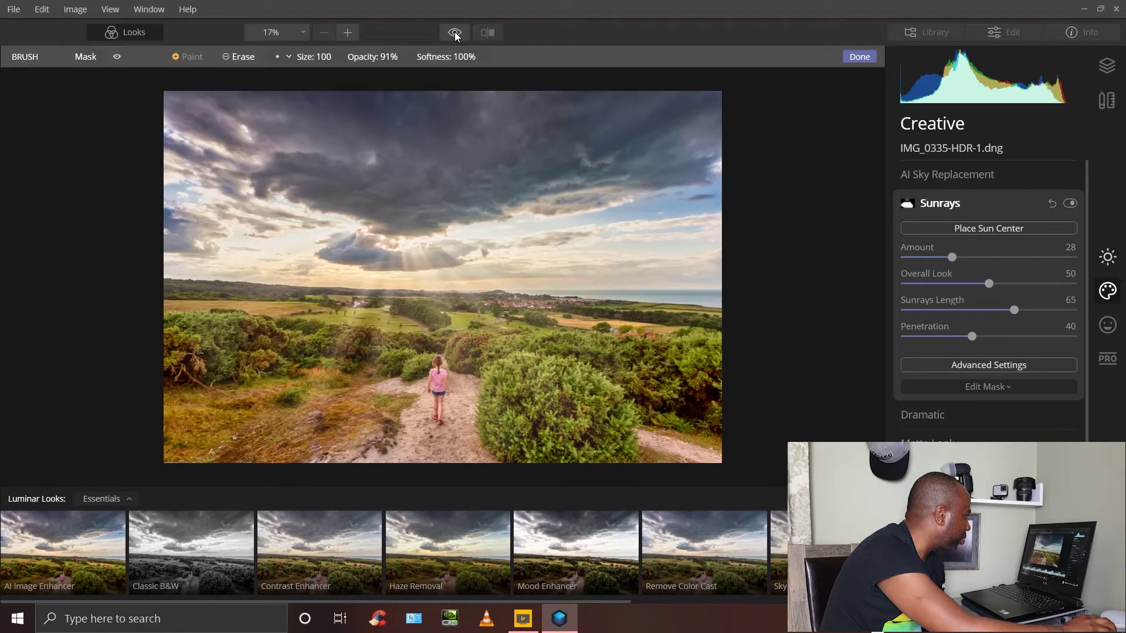
pyautogui.click(455, 32)
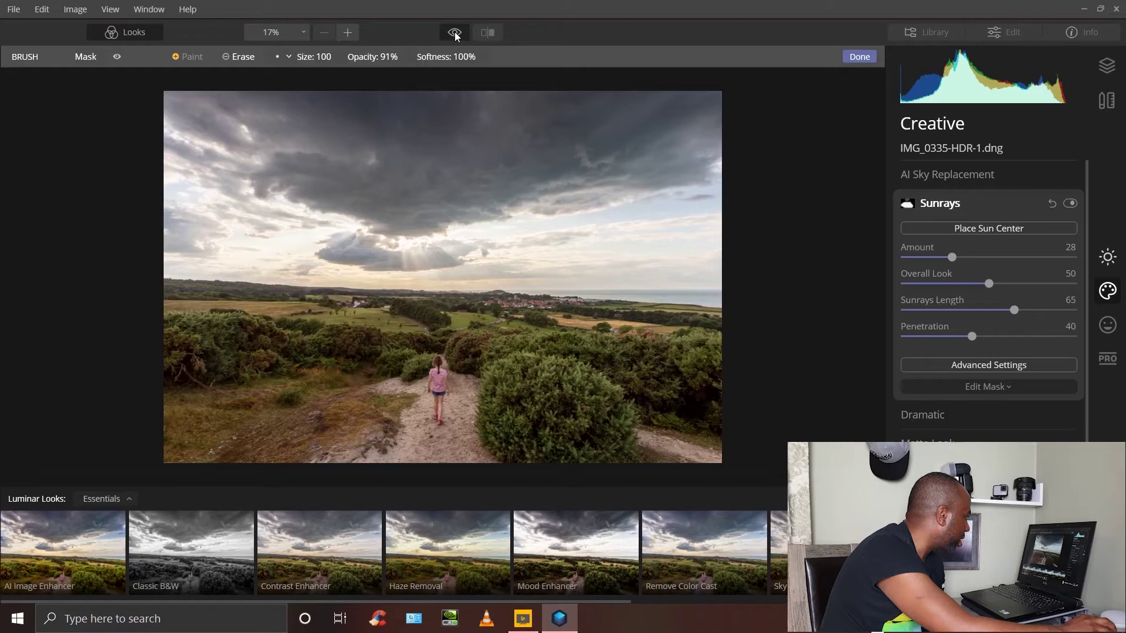
pyautogui.click(455, 31)
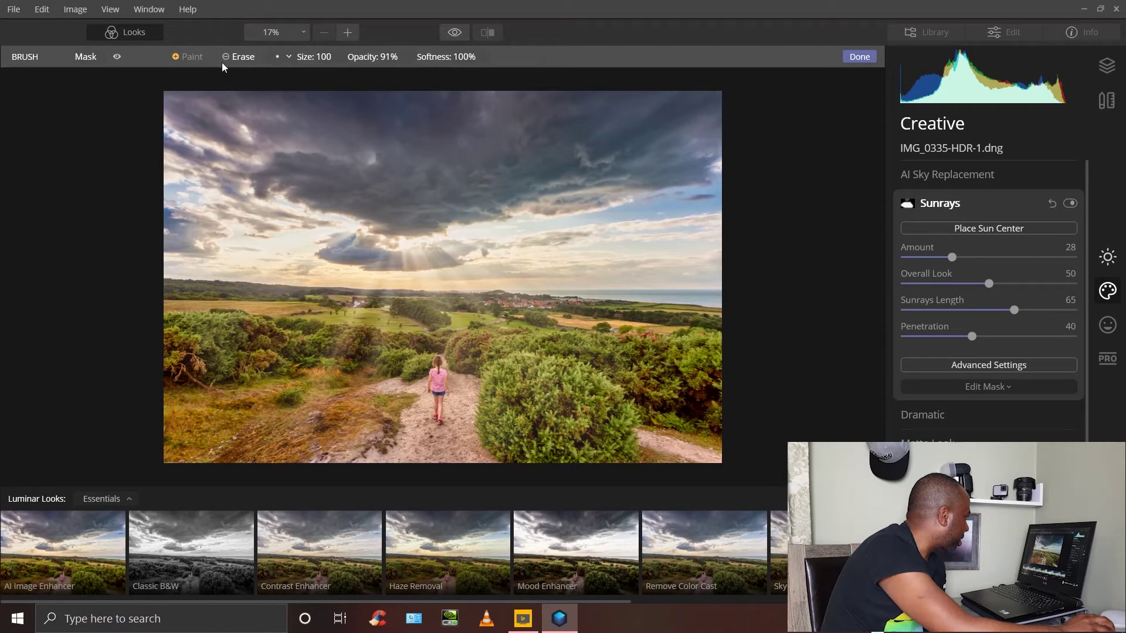
pyautogui.click(241, 57)
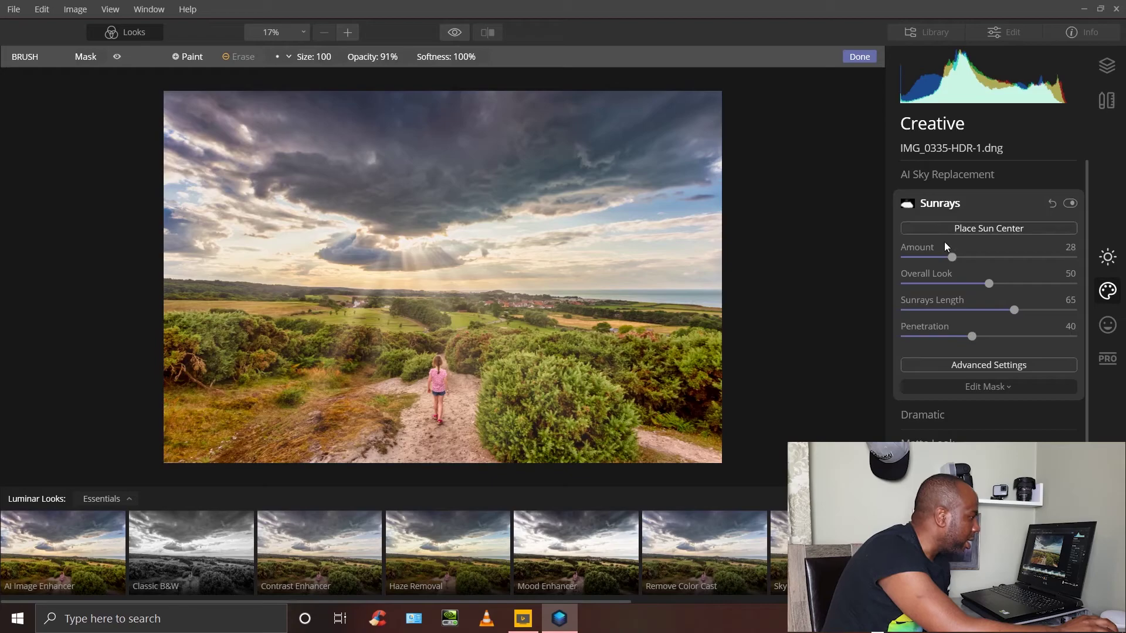
# Adjust Sunrays to Overall Look 40 and Penetration 34 with Length 65, then finish masking
pyautogui.moveTo(951, 257)
pyautogui.mouseDown()
pyautogui.moveTo(967, 258)
pyautogui.moveTo(952, 263)
pyautogui.mouseUp()
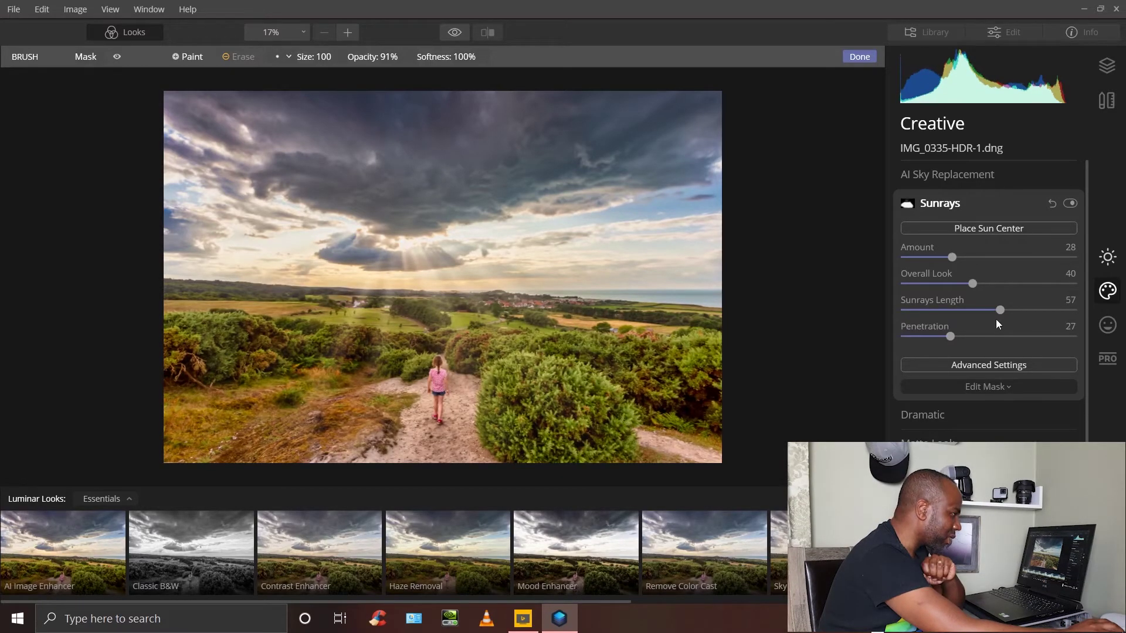
pyautogui.moveTo(949, 337); pyautogui.dragTo(1012, 312)
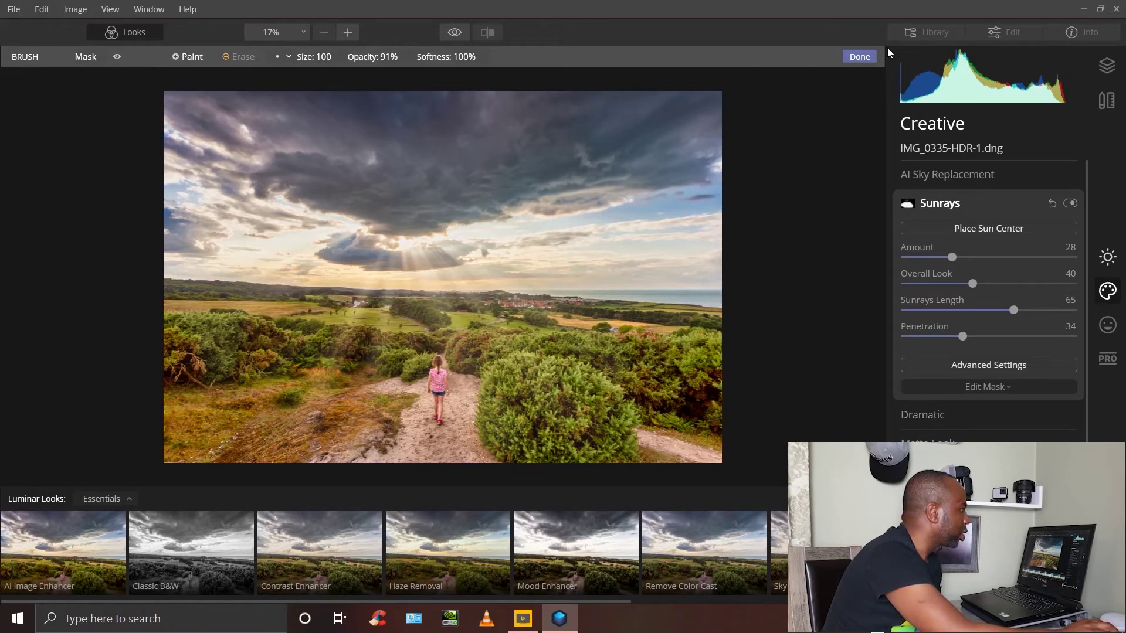
pyautogui.click(860, 57)
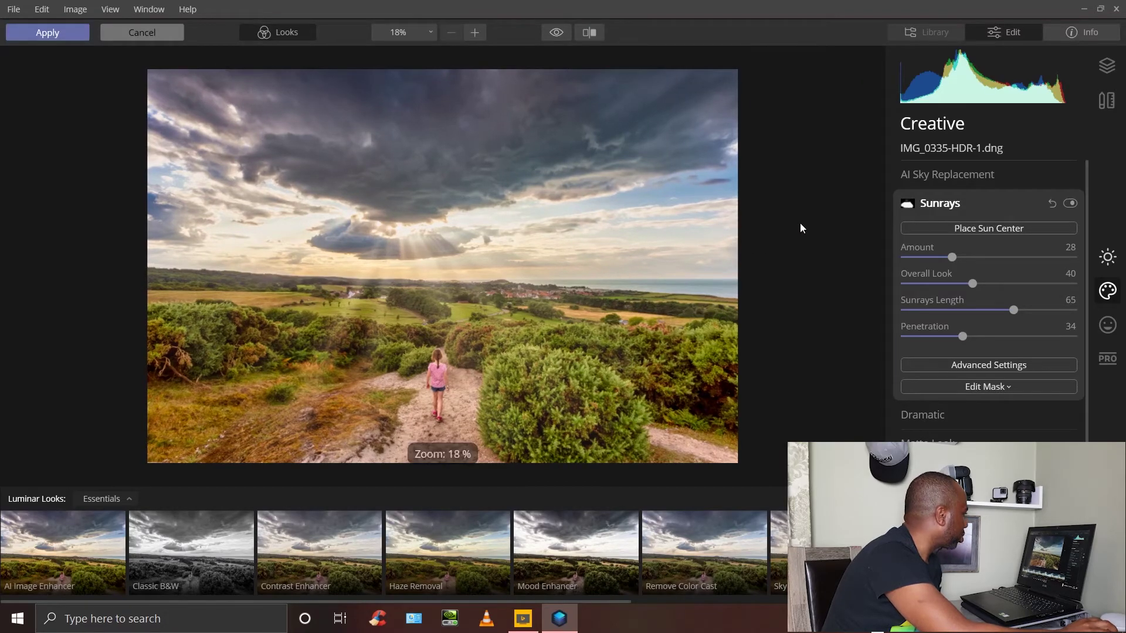
# Apply the Luminar edits and send the photo back to IMG_0335-HDR-1.dng in Photoshop
pyautogui.click(58, 33)
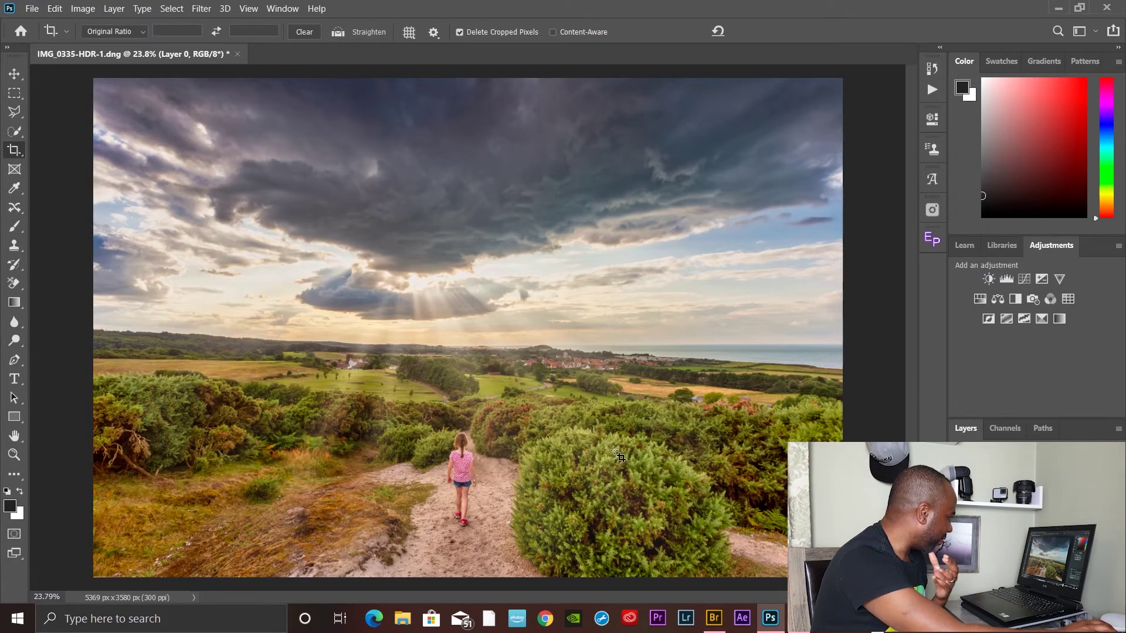
# Crop the top and left edges to 4108 × 2739 px and fit the image on screen
pyautogui.click(112, 89)
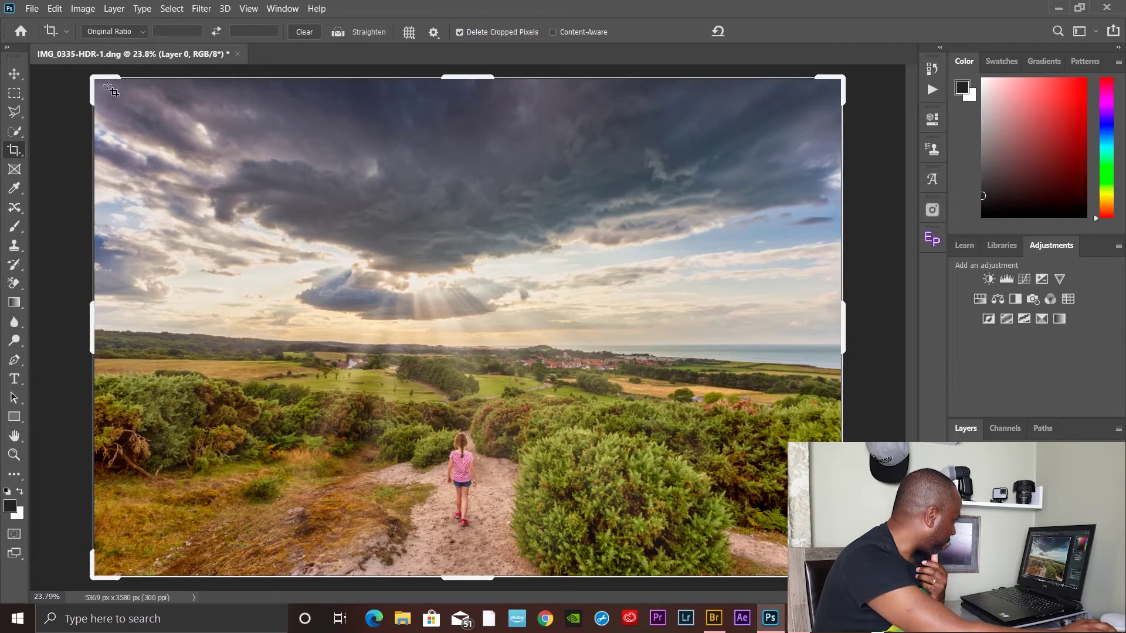
pyautogui.moveTo(95, 81); pyautogui.dragTo(172, 154)
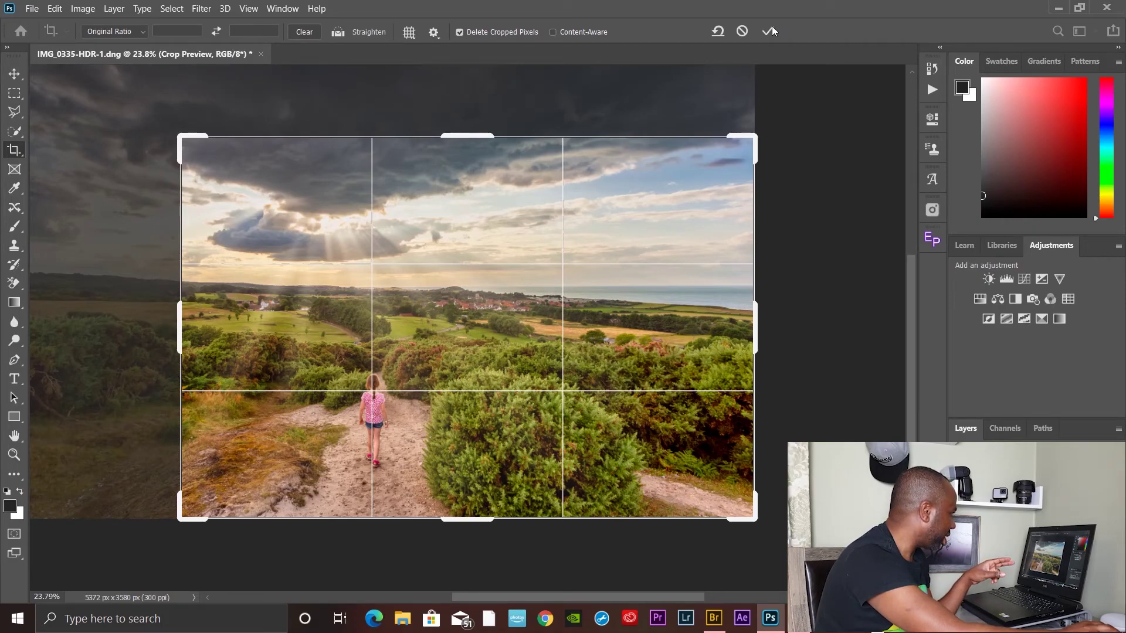
pyautogui.click(770, 28)
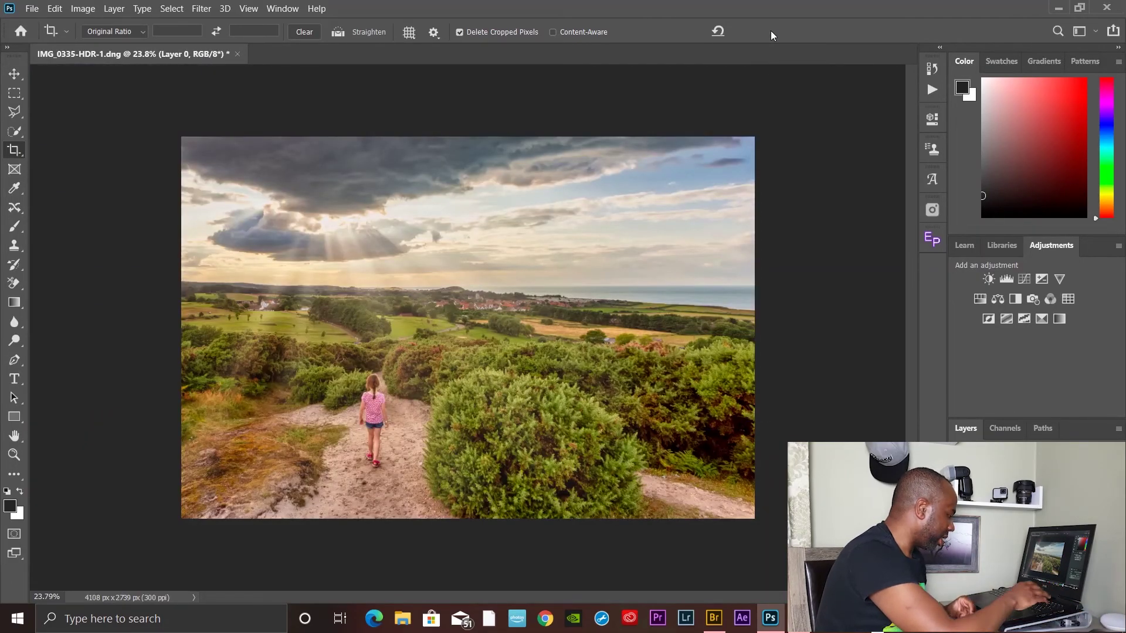
pyautogui.hotkey('ctrl', '0')
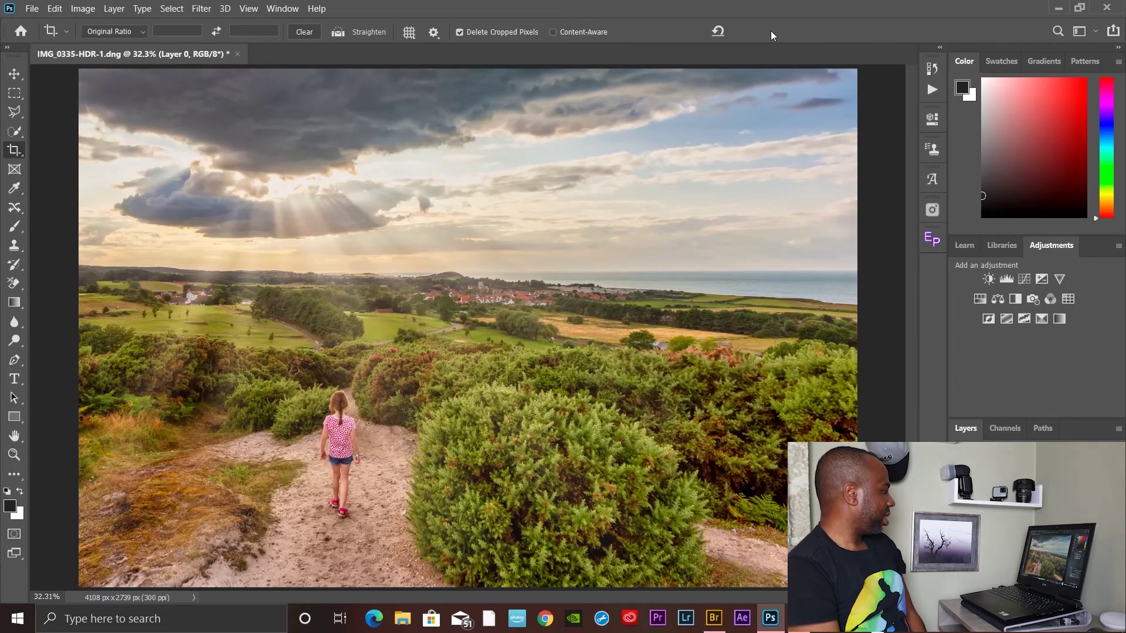